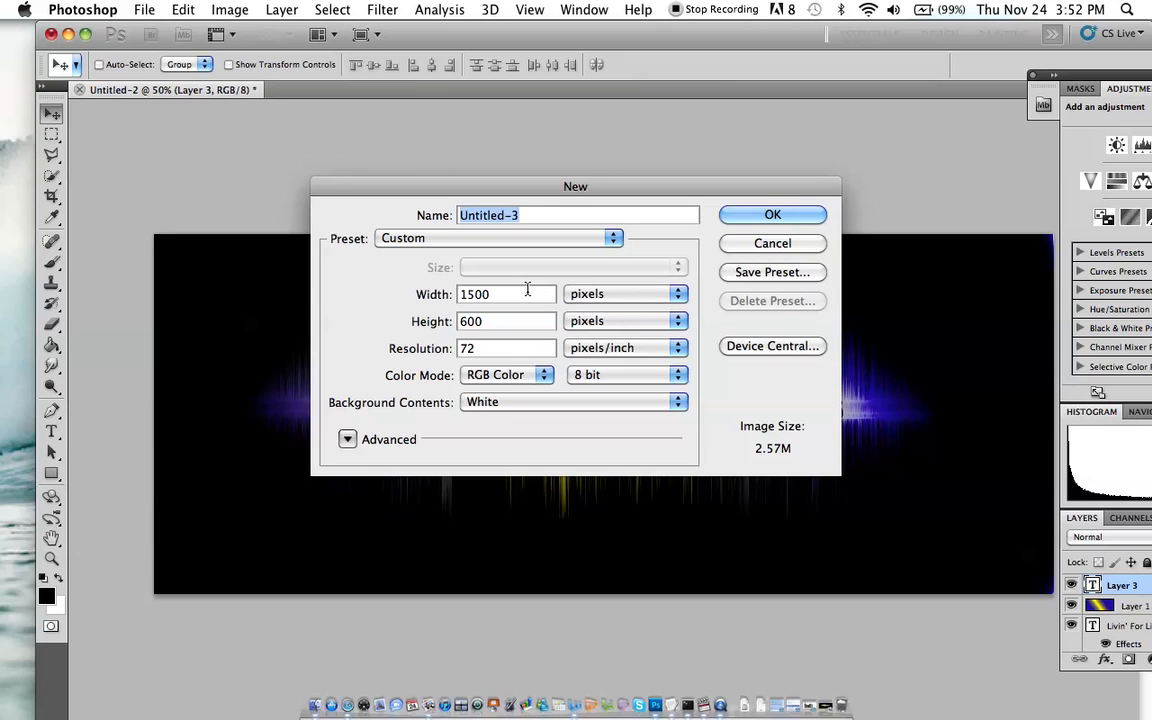
Create a 1500 by 600 pixel RGB document at 72 pixels/inch and fill its white background with black
{"action": "left_click", "coordinate": [803, 214]}
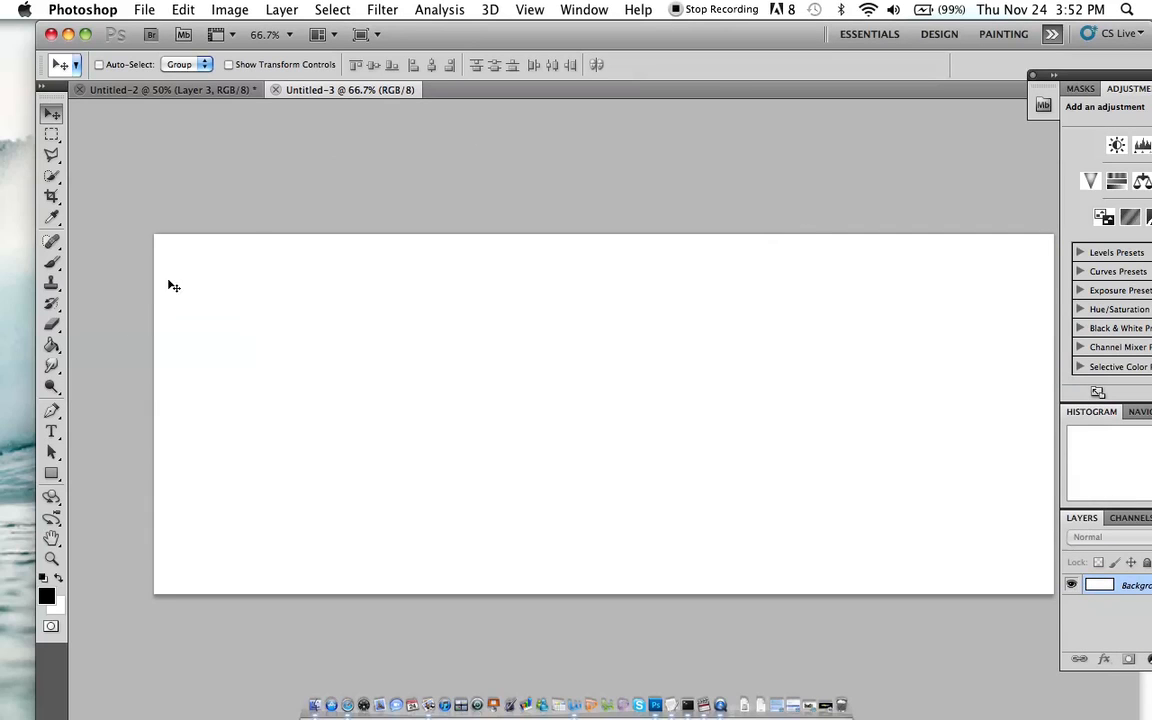
{"action": "left_click_drag", "start_coordinate": [1061, 120], "coordinate": [1002, 120]}
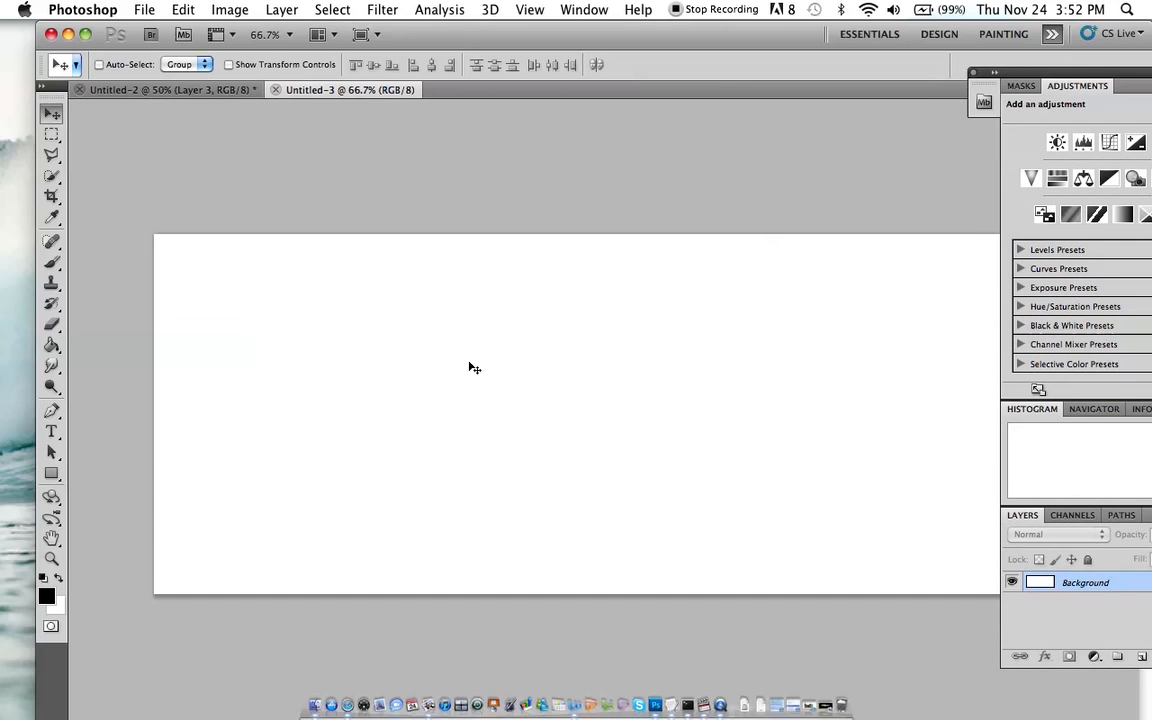
{"action": "left_click", "coordinate": [52, 344]}
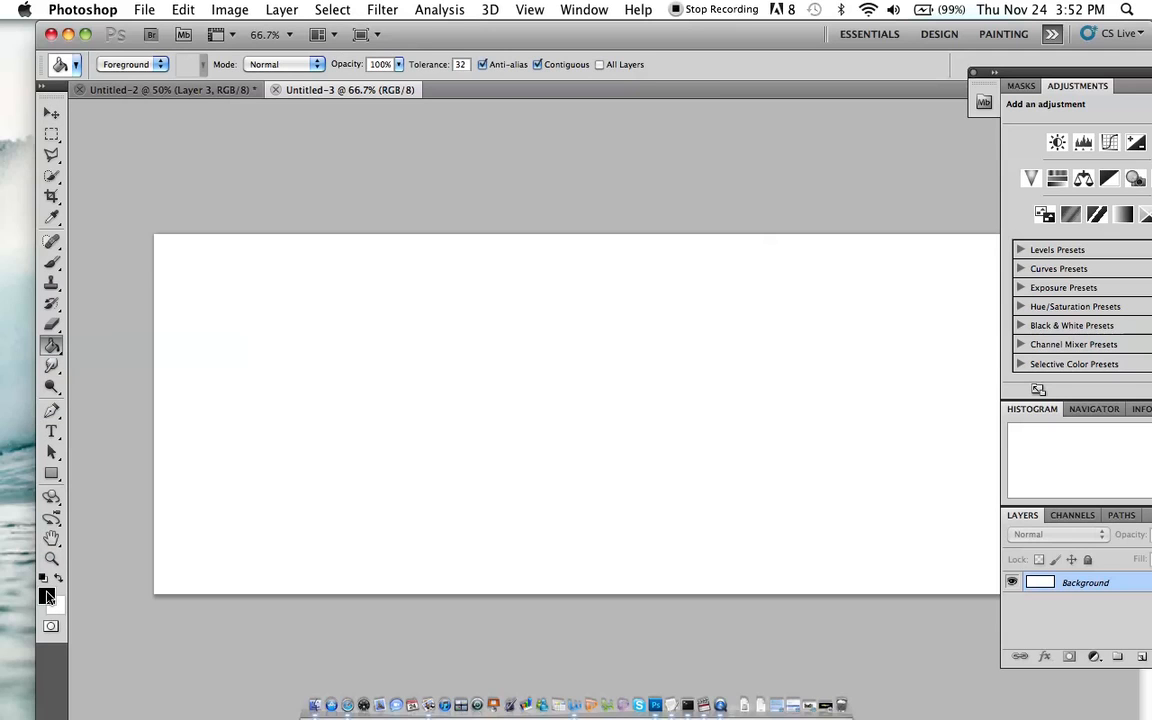
{"action": "left_click", "coordinate": [361, 355]}
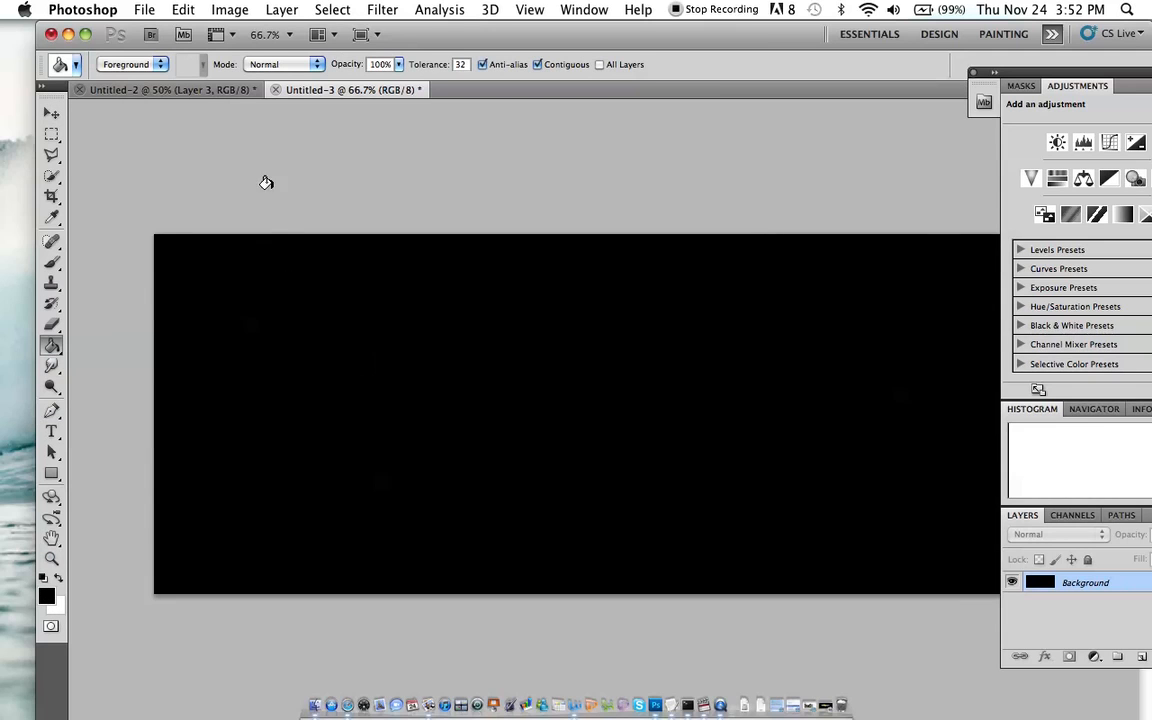
Set the Type tool's text colour to white (ffffff)
{"action": "left_click", "coordinate": [54, 432]}
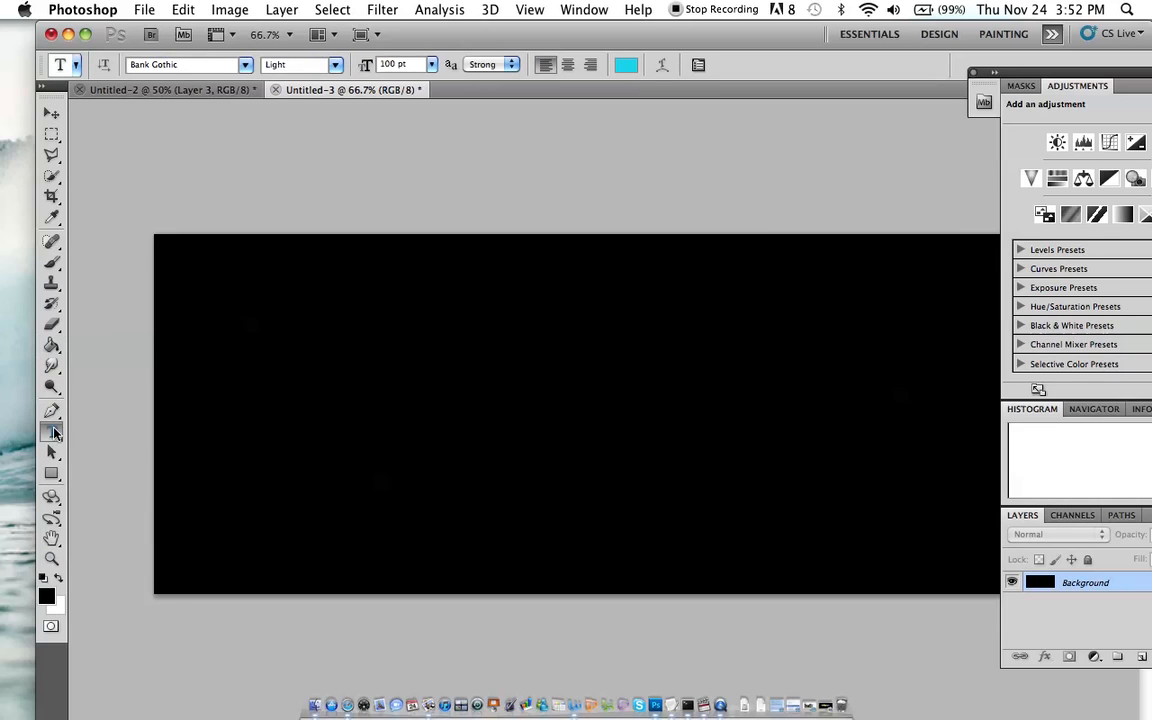
{"action": "left_click", "coordinate": [626, 65]}
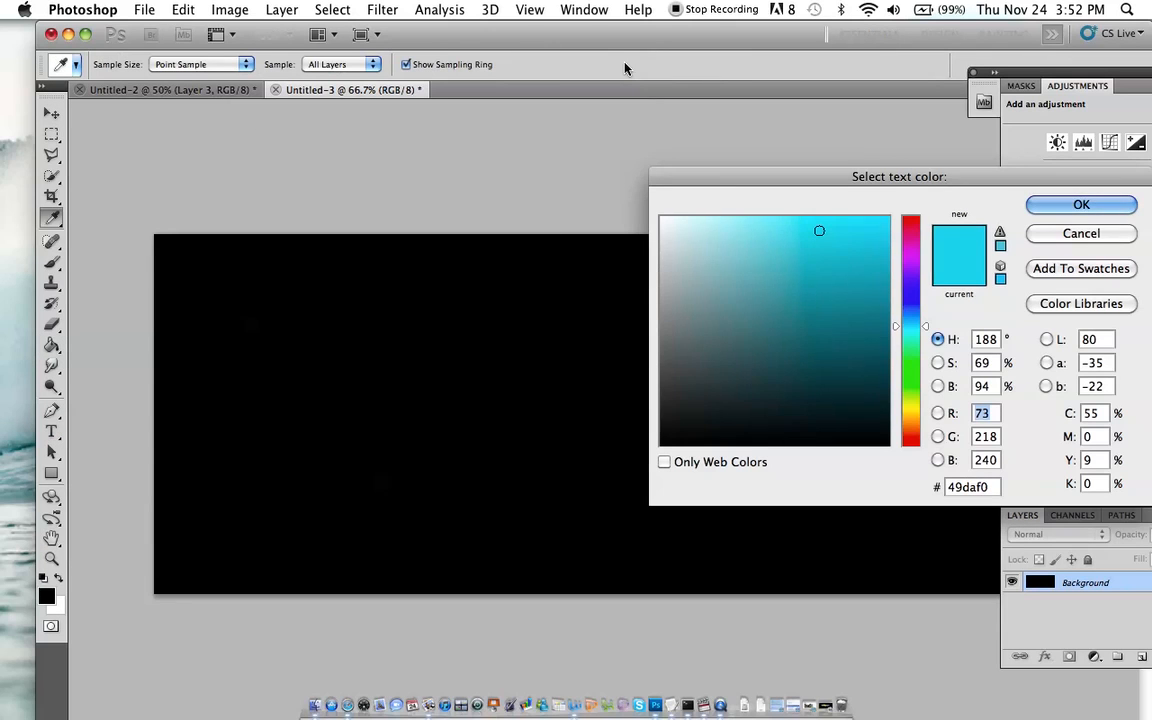
{"action": "left_click_drag", "start_coordinate": [818, 231], "coordinate": [599, 195]}
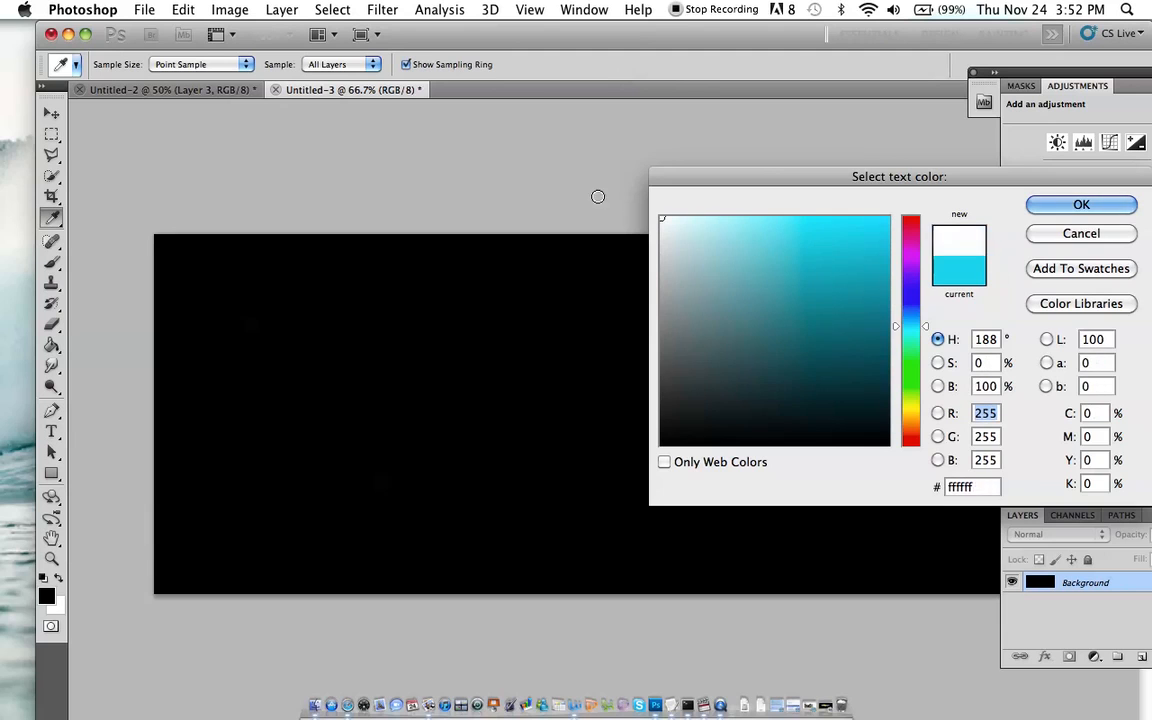
{"action": "left_click", "coordinate": [1075, 203]}
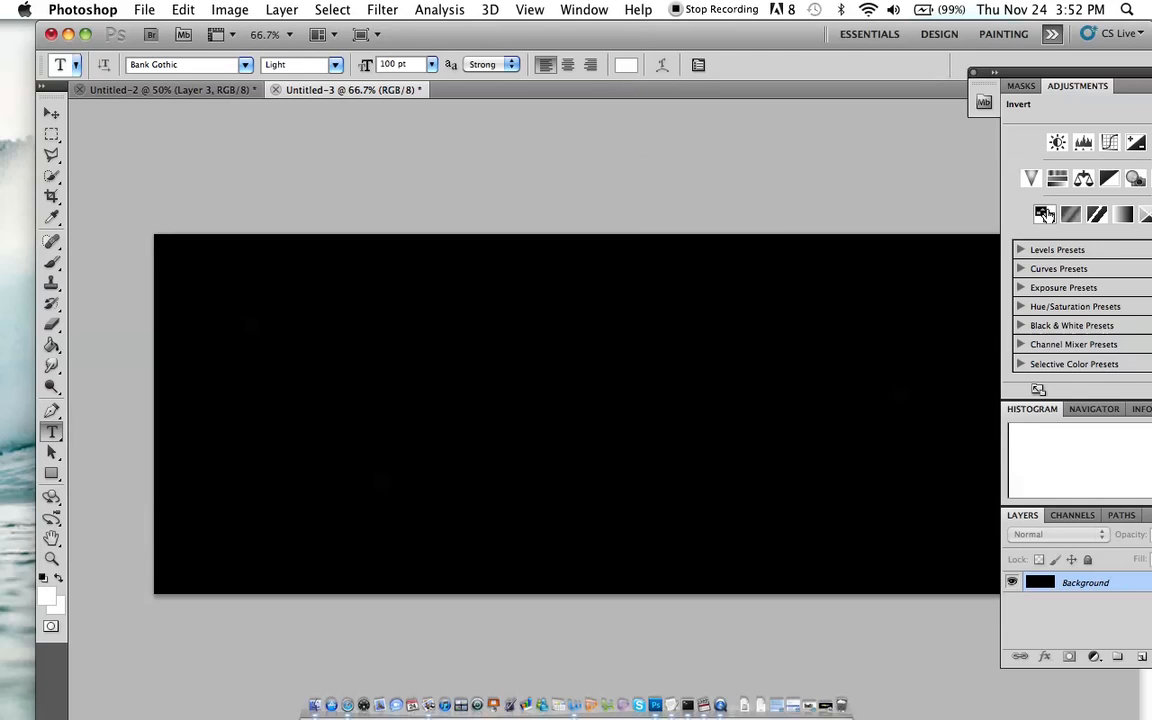
Add the text "Photoshop" near the canvas centre in Bank Gothic Light at 100 pt
{"action": "left_click", "coordinate": [358, 401]}
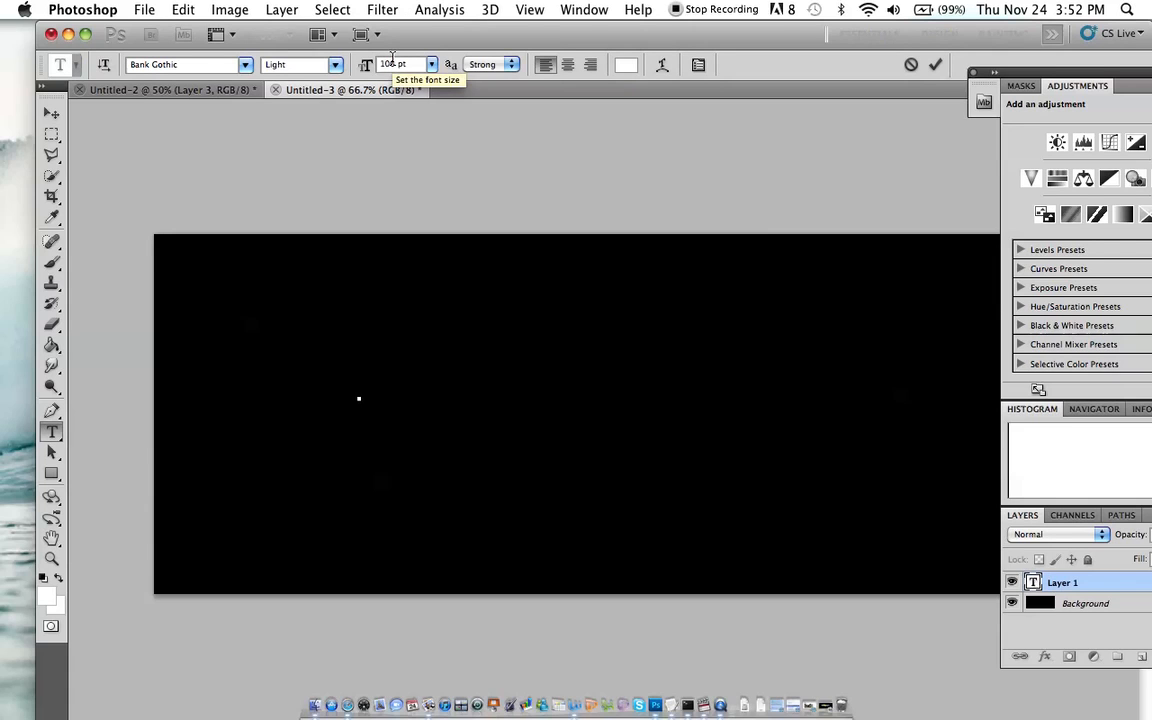
{"action": "left_click", "coordinate": [247, 66]}
{"action": "left_click", "coordinate": [222, 49]}
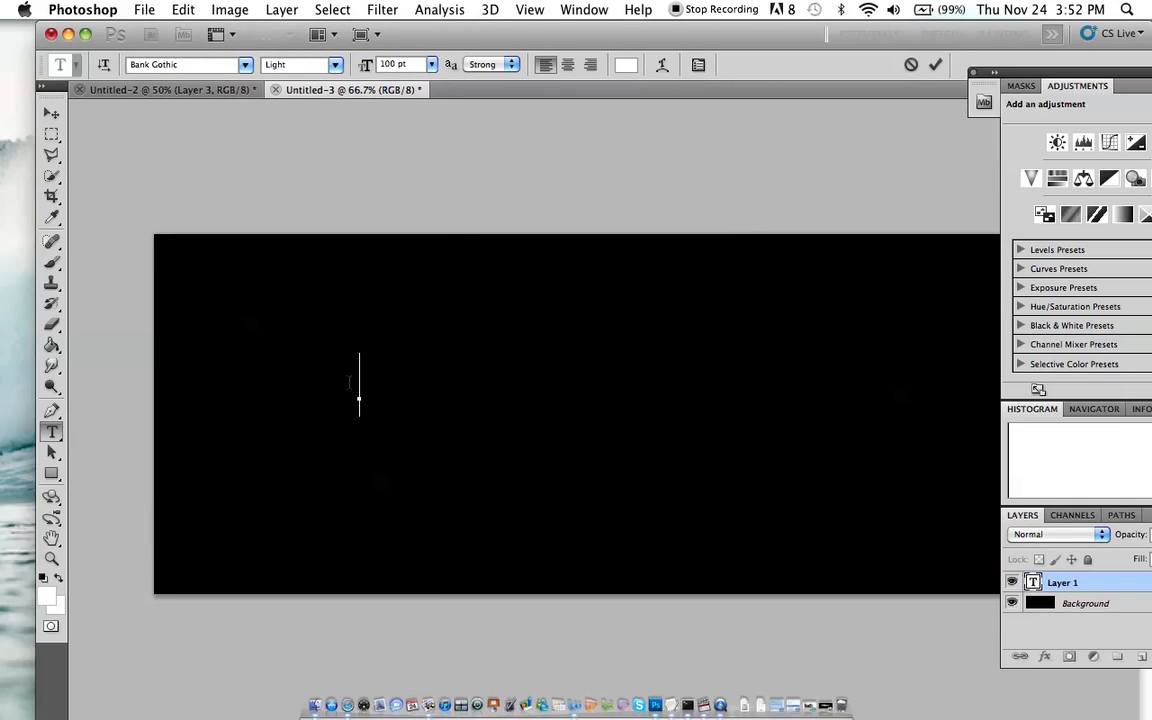
{"action": "type", "text": "Photoshop"}
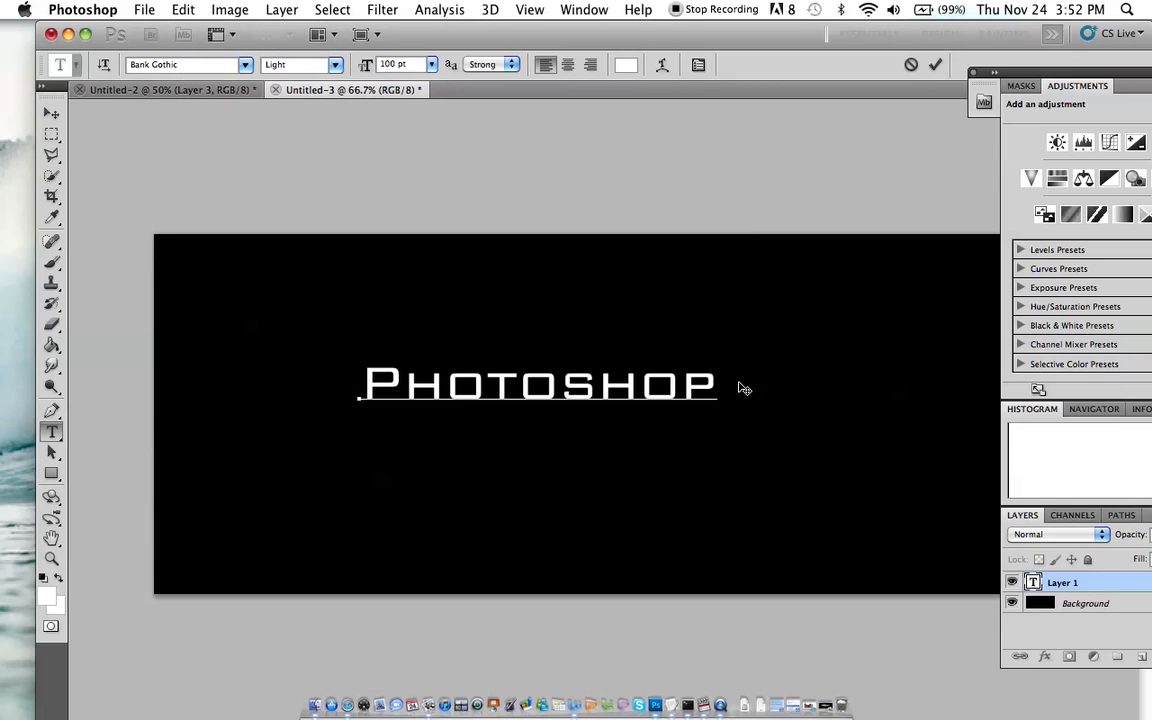
Move the "Photoshop" text to the middle of the black canvas and commit the text edit
{"action": "left_click_drag", "start_coordinate": [617, 445], "coordinate": [627, 450]}
{"action": "left_click_drag", "start_coordinate": [1054, 78], "coordinate": [1126, 99]}
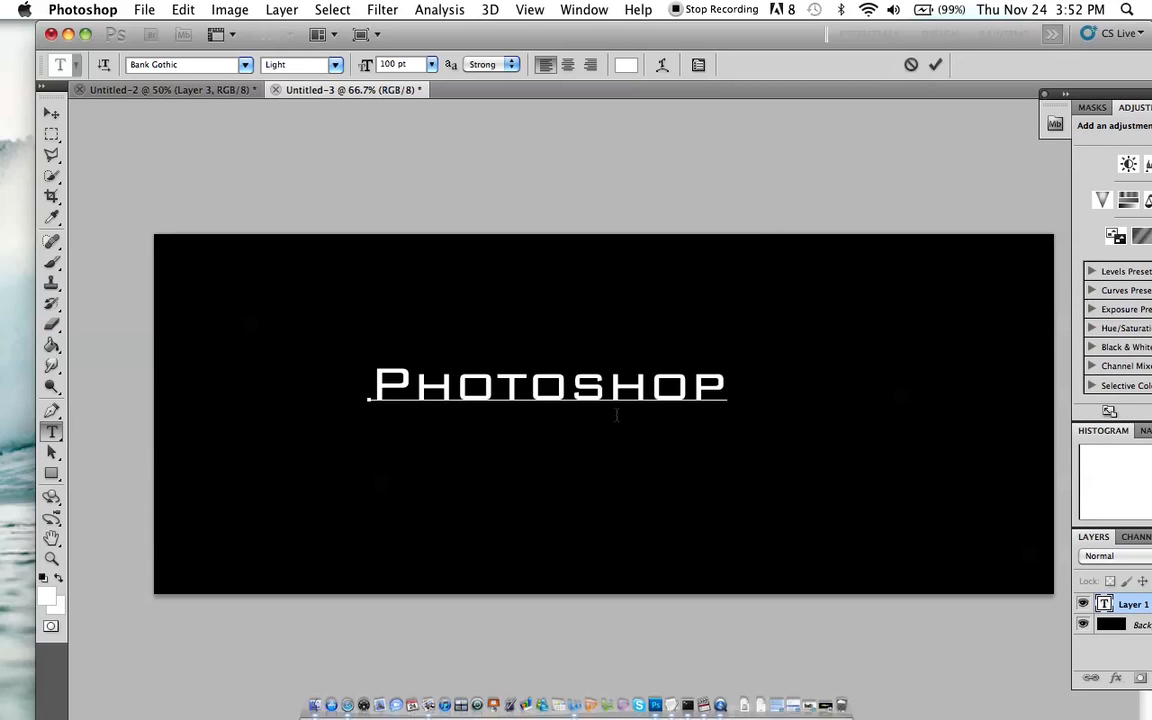
{"action": "left_click_drag", "start_coordinate": [602, 429], "coordinate": [627, 442]}
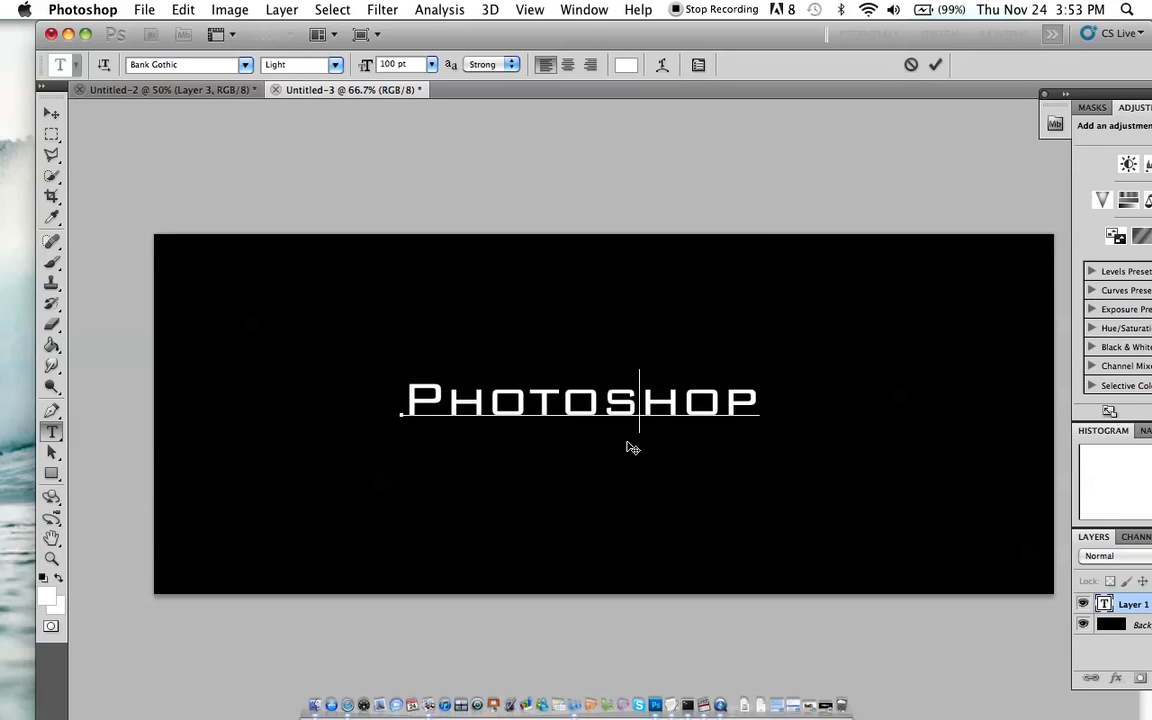
{"action": "left_click_drag", "start_coordinate": [632, 447], "coordinate": [632, 452]}
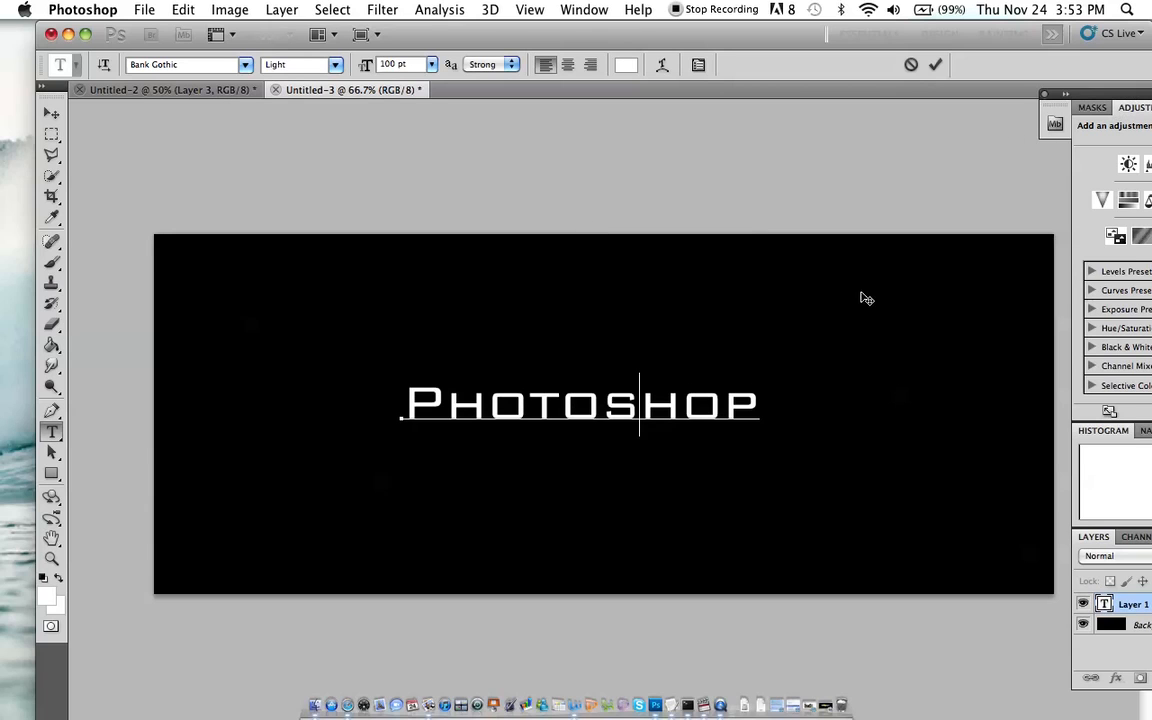
{"action": "left_click", "coordinate": [759, 418]}
{"action": "left_click", "coordinate": [383, 9]}
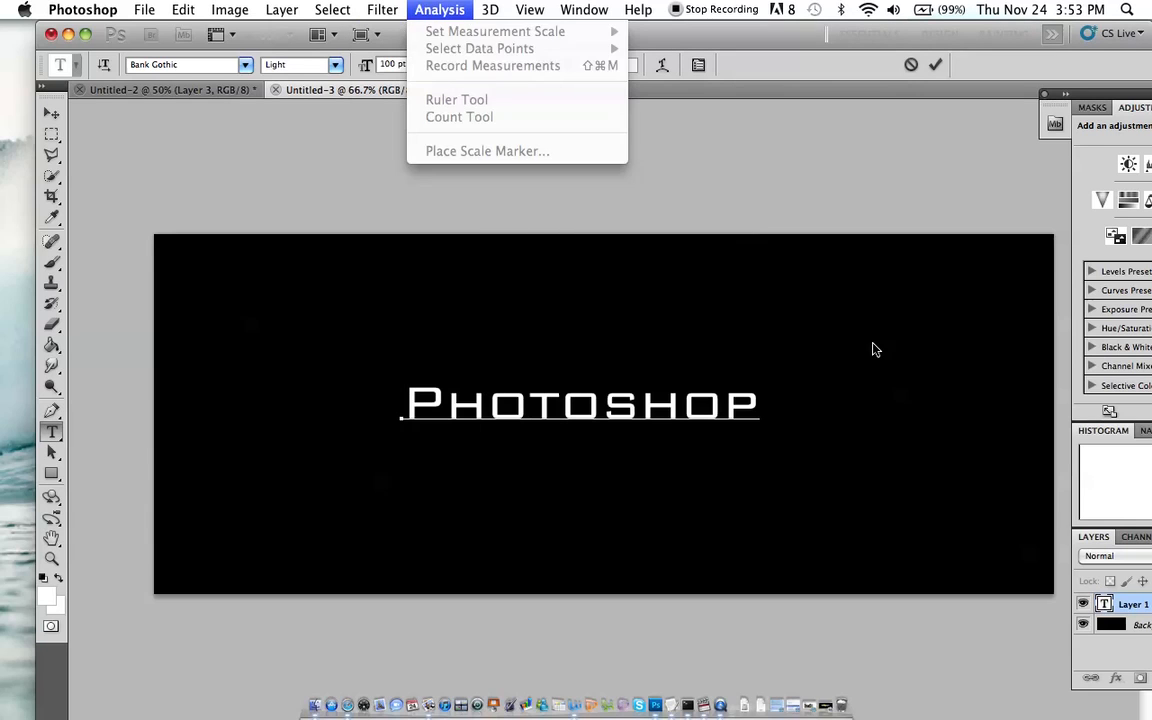
{"action": "left_click", "coordinate": [841, 386]}
{"action": "left_click", "coordinate": [52, 113]}
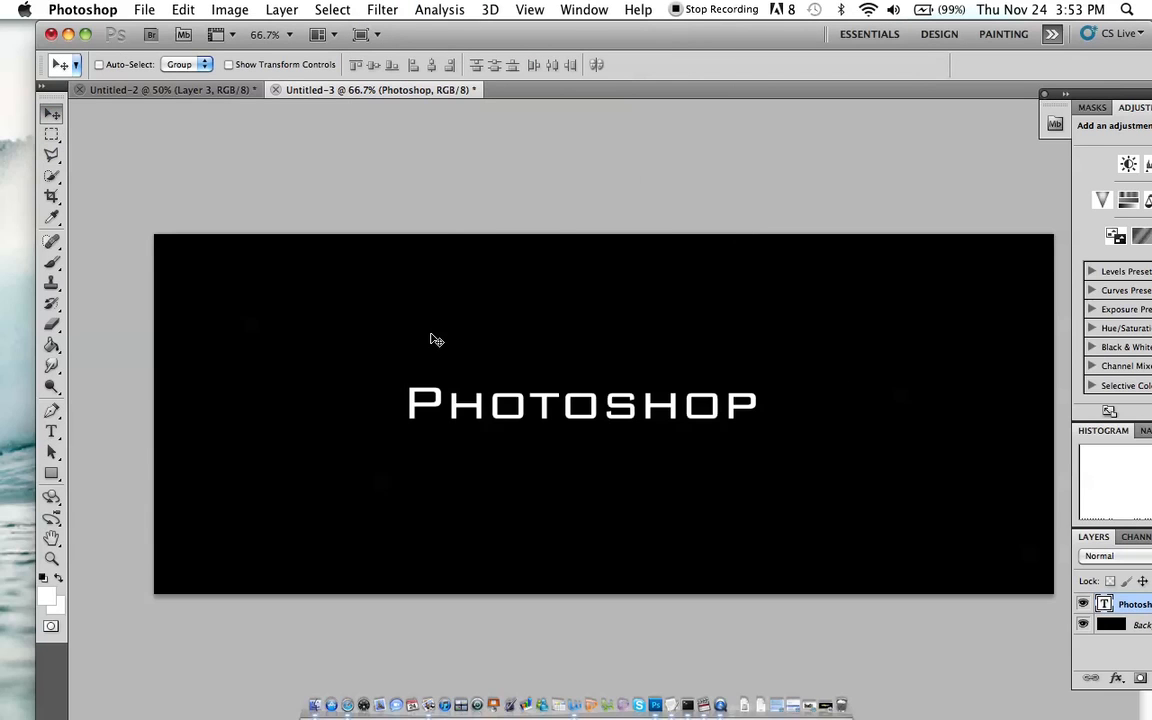
Rasterize the "Photoshop" text layer and apply the Wind filter with the Wind method and direction From the Right
{"action": "left_click", "coordinate": [383, 9]}
{"action": "mouse_move", "coordinate": [453, 348]}
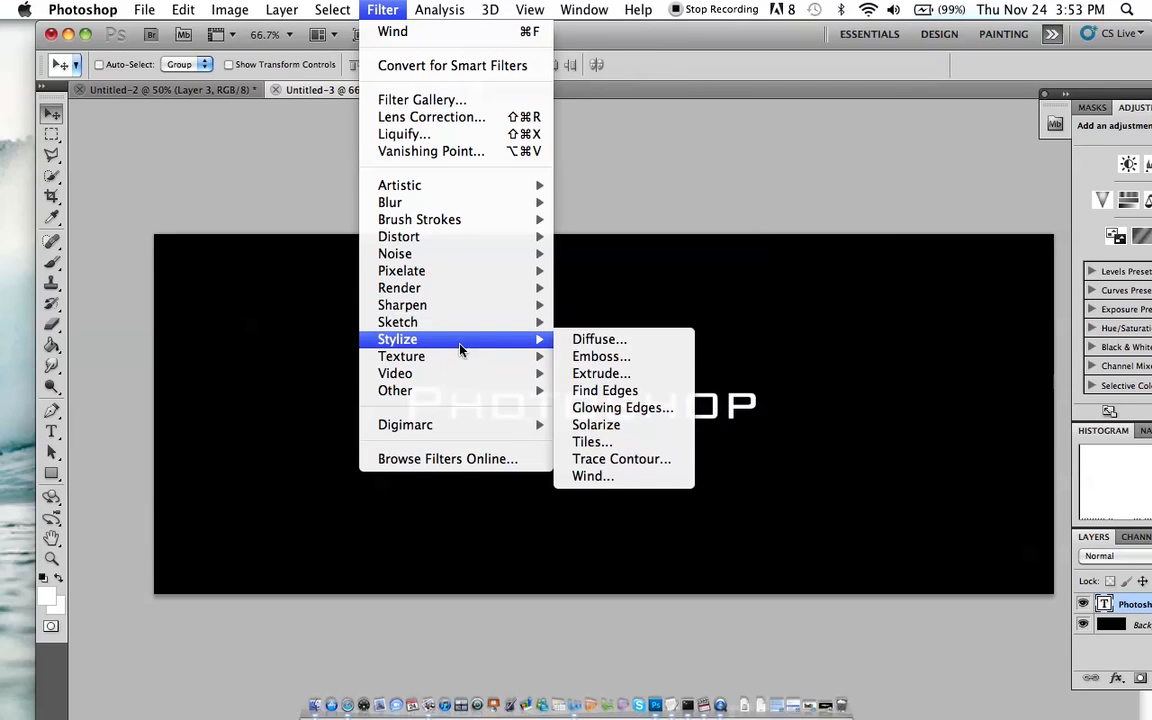
{"action": "left_click", "coordinate": [613, 475]}
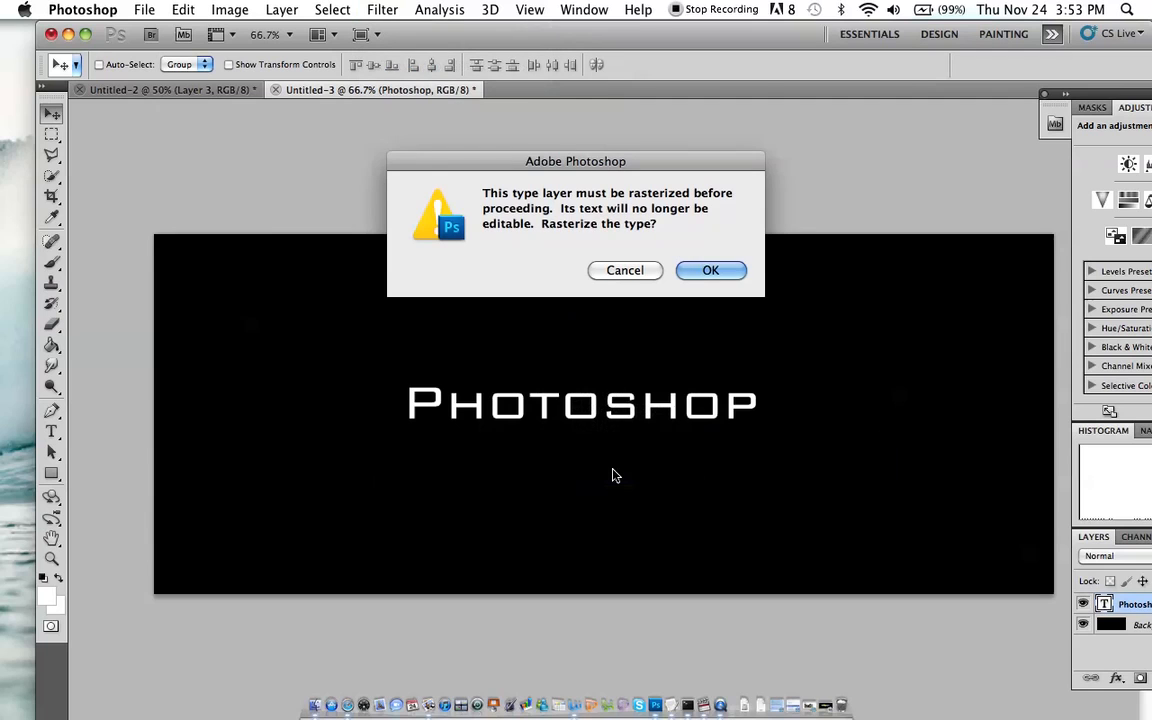
{"action": "left_click", "coordinate": [711, 271]}
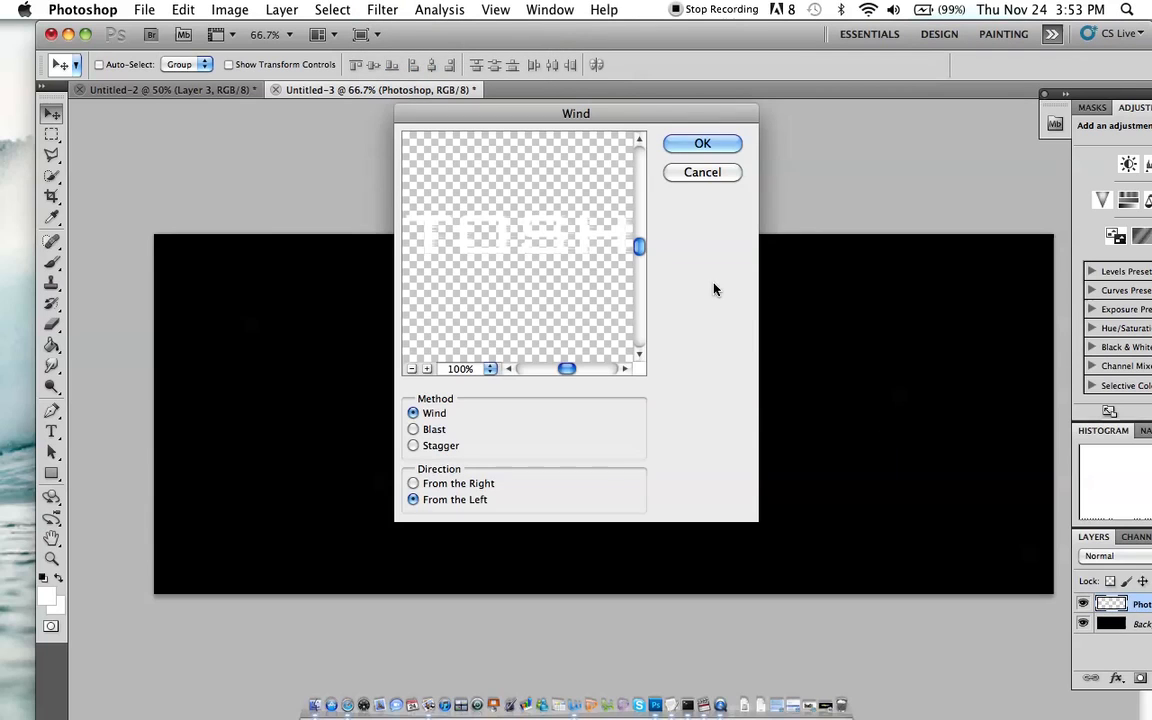
{"action": "left_click_drag", "start_coordinate": [658, 119], "coordinate": [1044, 76]}
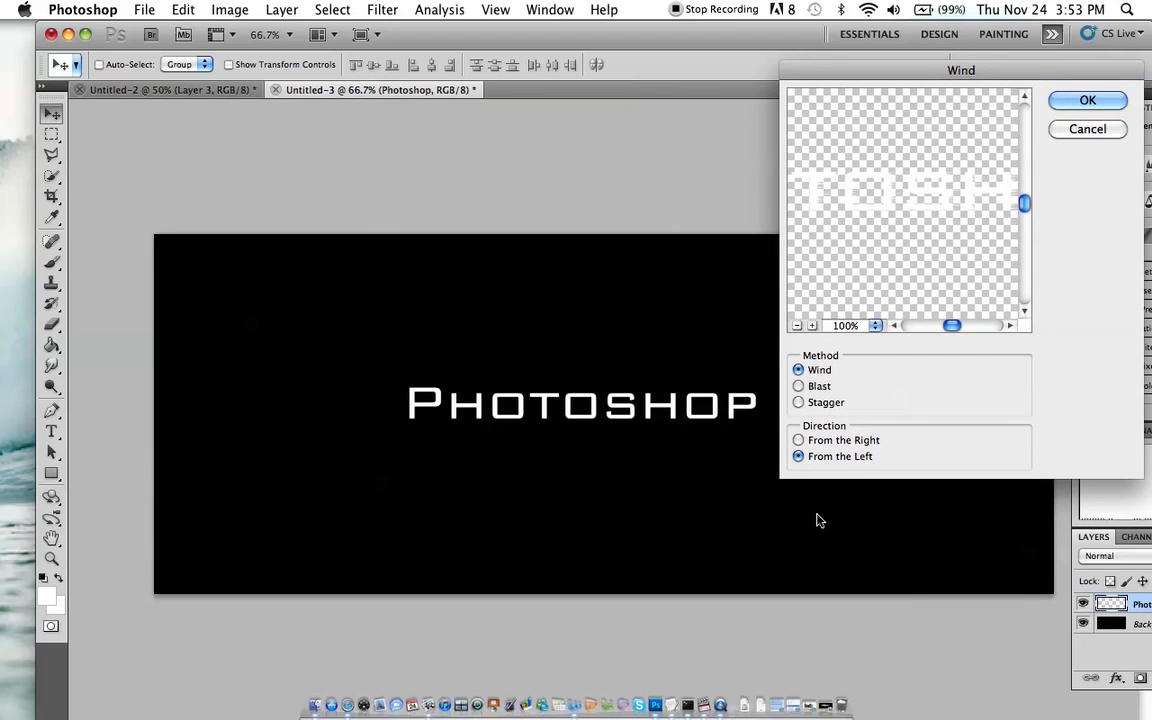
{"action": "left_click", "coordinate": [799, 441]}
{"action": "left_click", "coordinate": [1081, 102]}
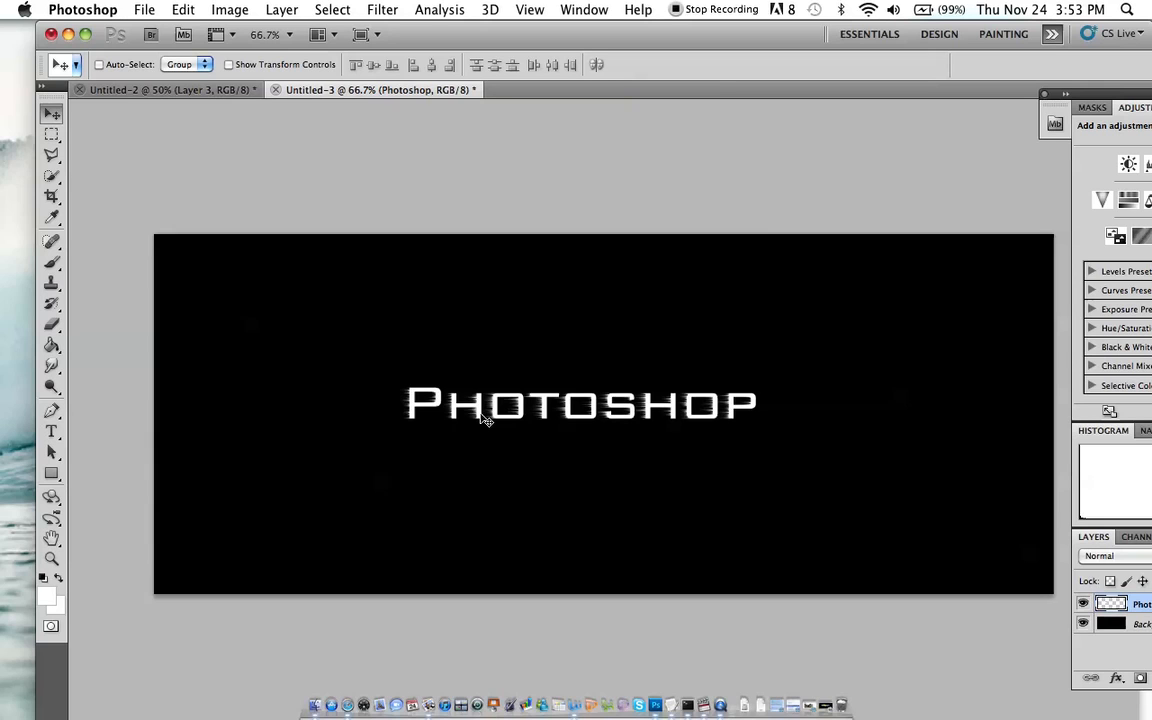
Reapply the same Wind filter to the text several times to lengthen the streaks before the letter P
{"action": "key", "text": "super+f"}
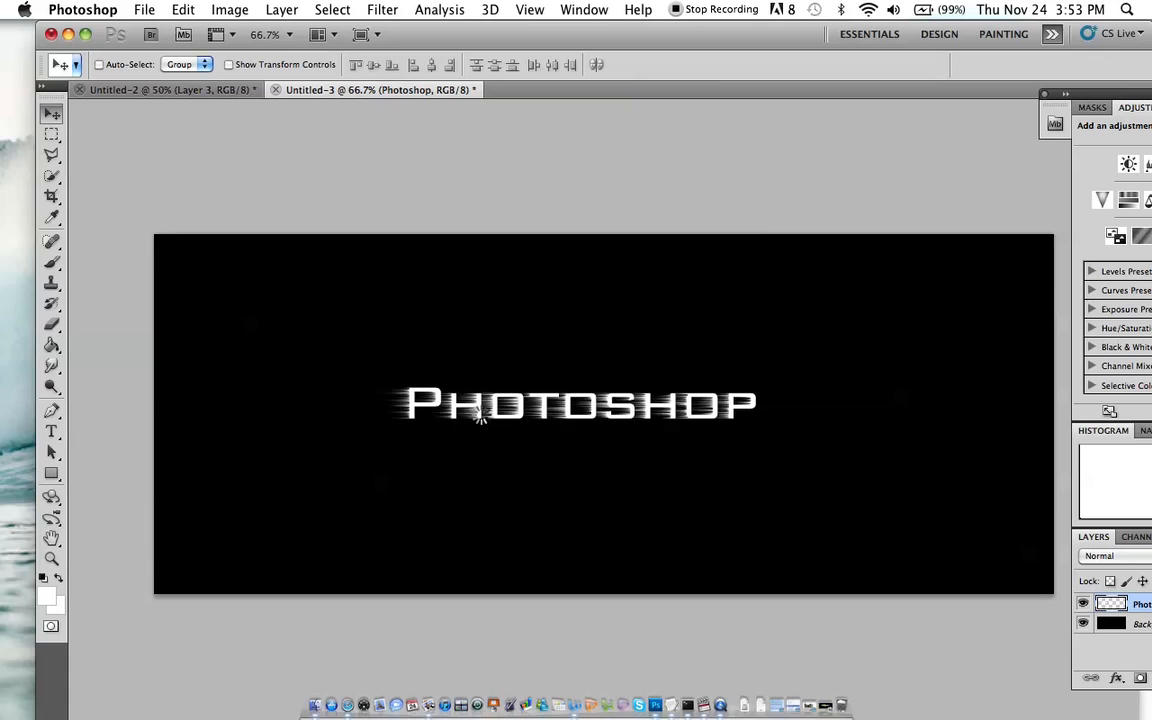
{"action": "key", "text": "super+f"}
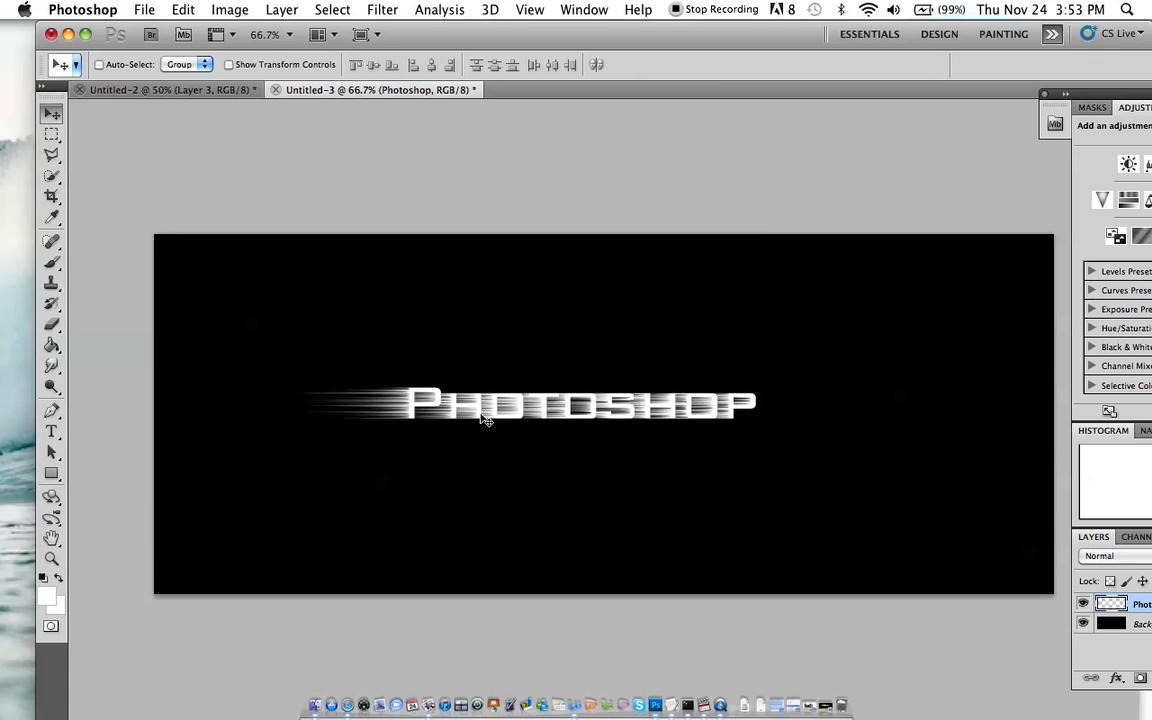
{"action": "key", "text": "super+f"}
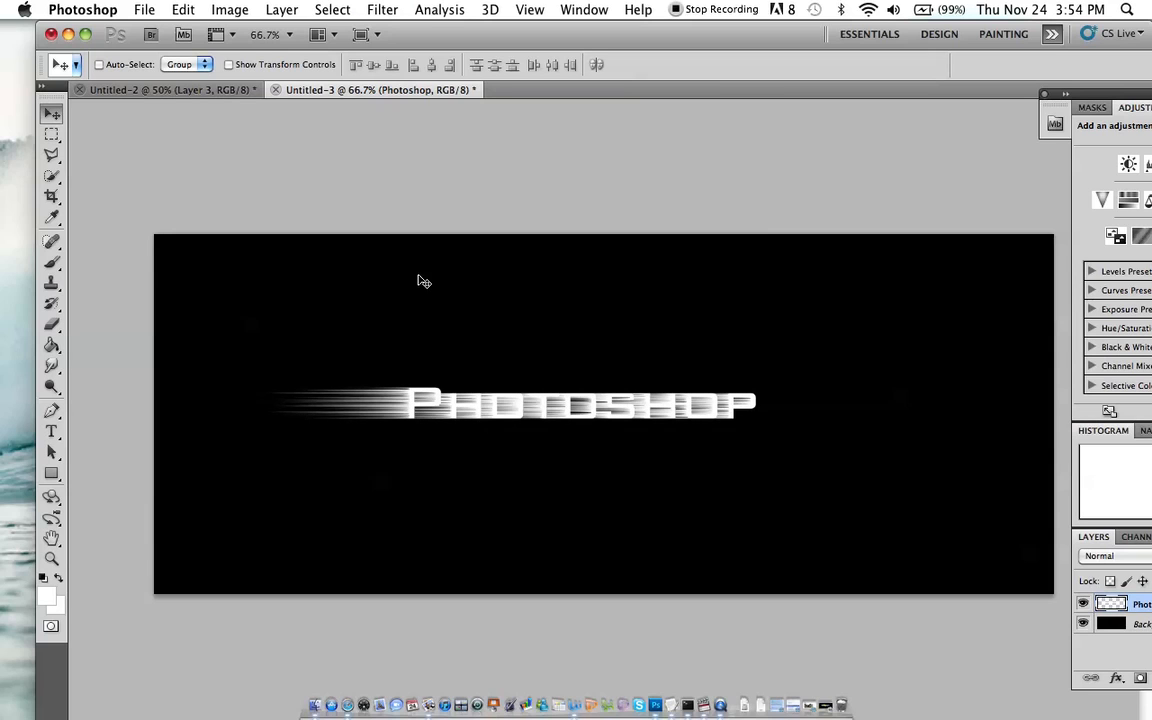
Apply the Wind filter to the text with direction From the Left and repeat it to extend the streaks past the last letter
{"action": "left_click", "coordinate": [385, 9]}
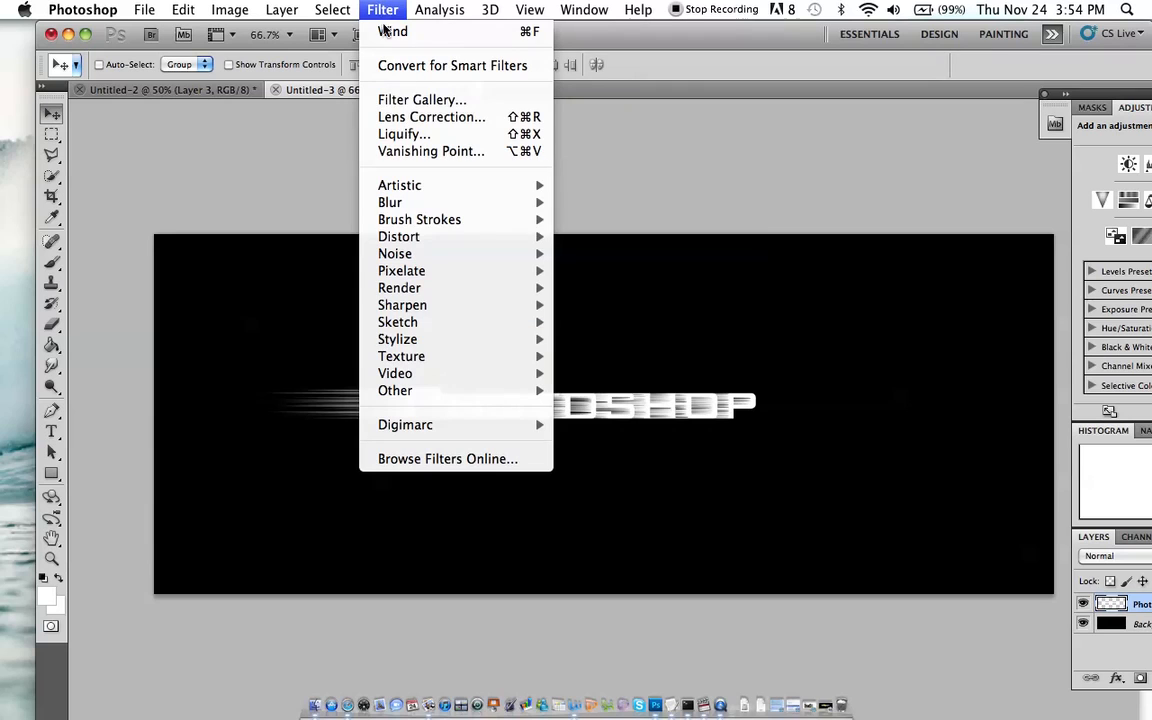
{"action": "mouse_move", "coordinate": [410, 343]}
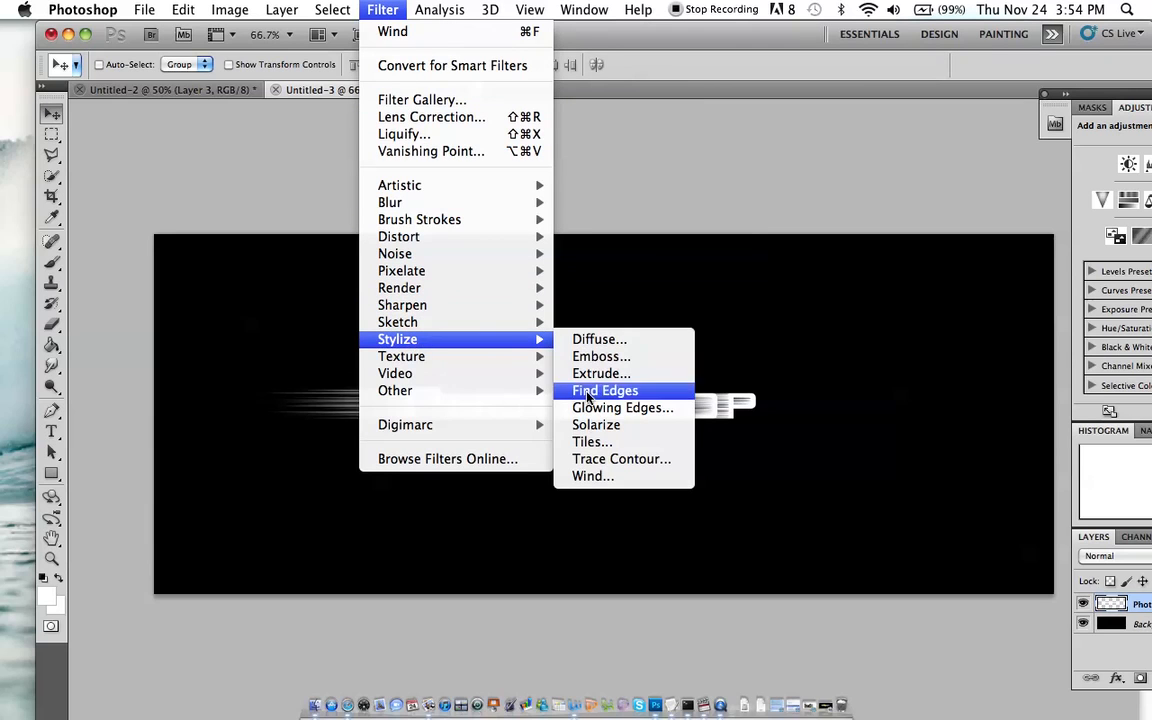
{"action": "left_click", "coordinate": [591, 478]}
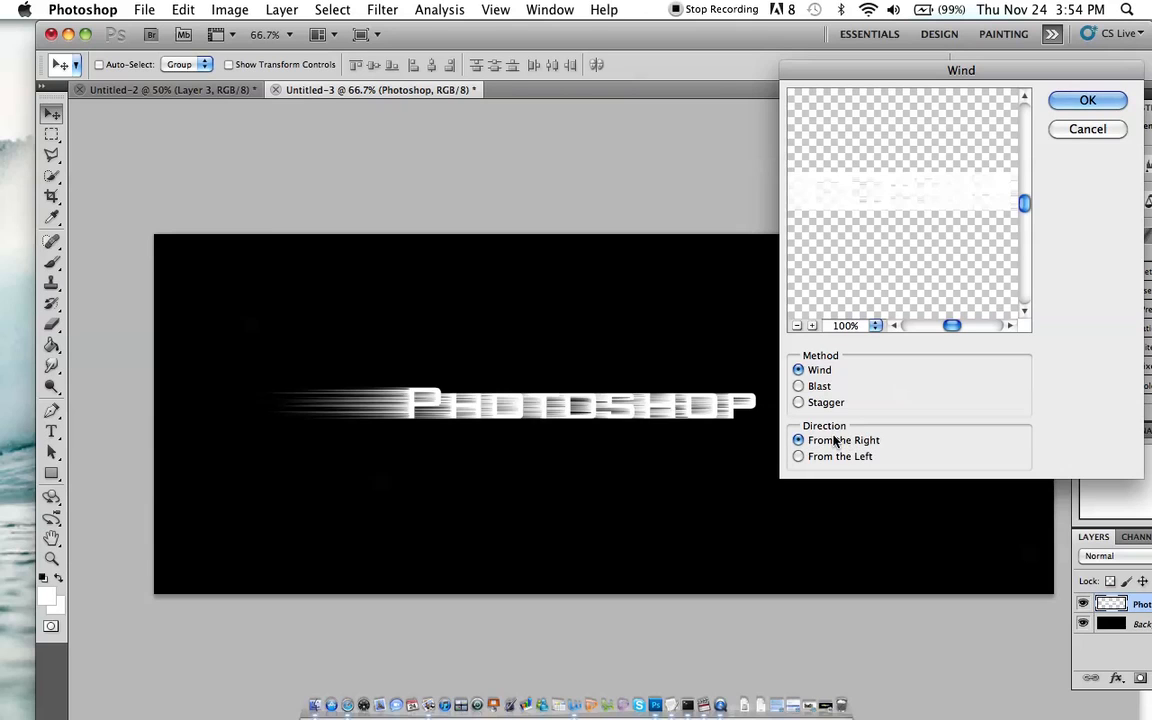
{"action": "left_click", "coordinate": [798, 457]}
{"action": "left_click", "coordinate": [1085, 100]}
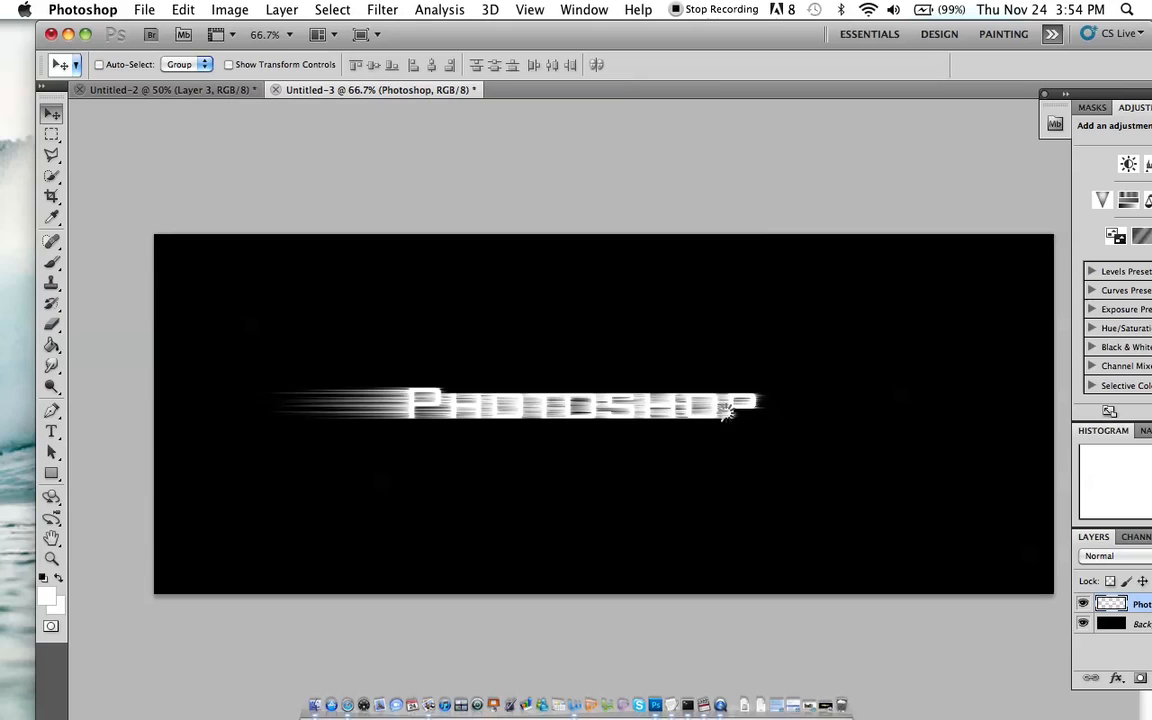
{"action": "key", "text": "super+f"}
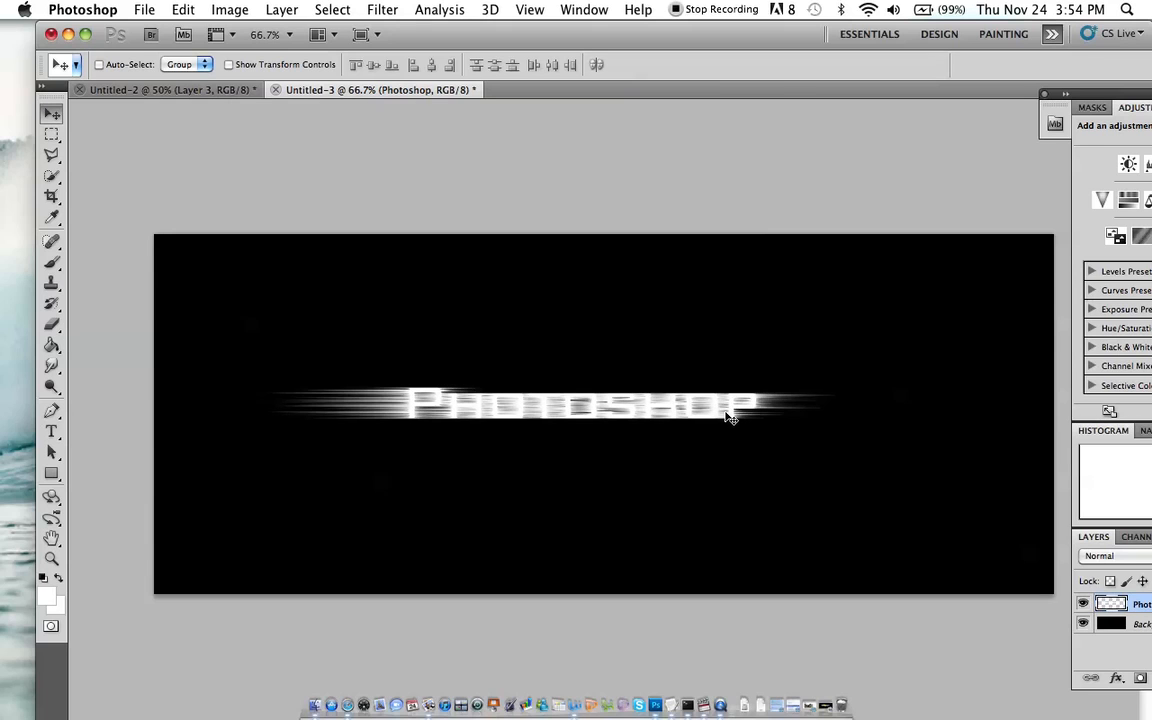
{"action": "key", "text": "super+f"}
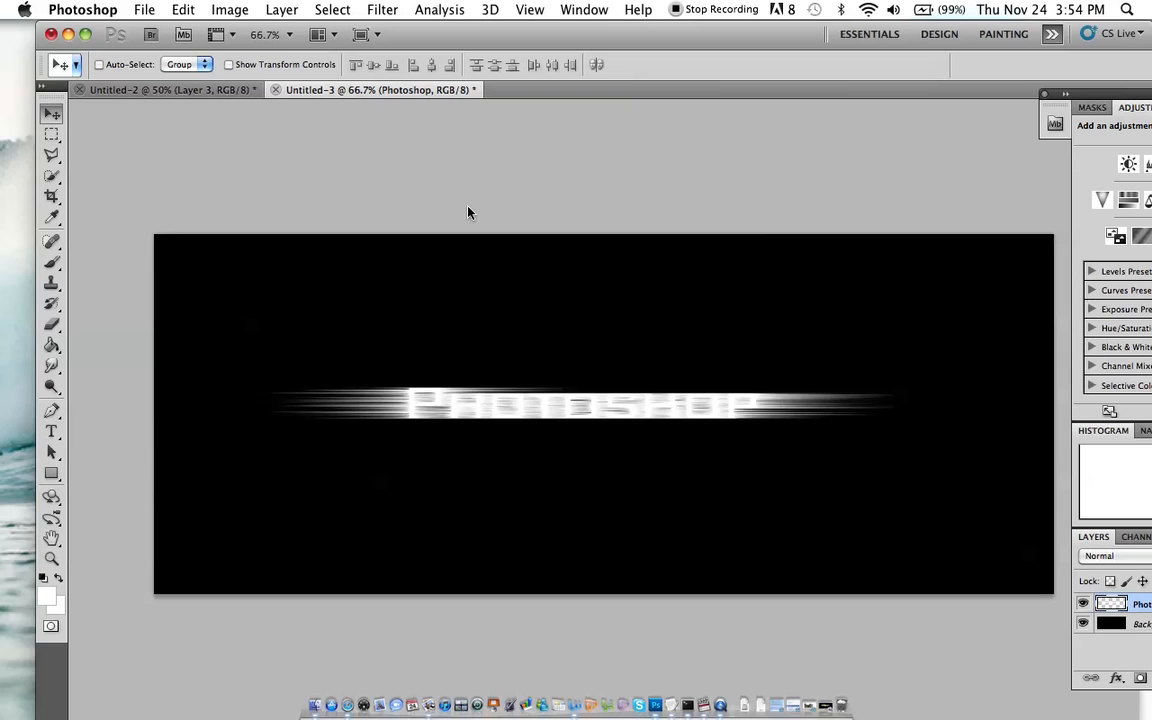
Rotate the whole image 90° clockwise
{"action": "left_click", "coordinate": [218, 8]}
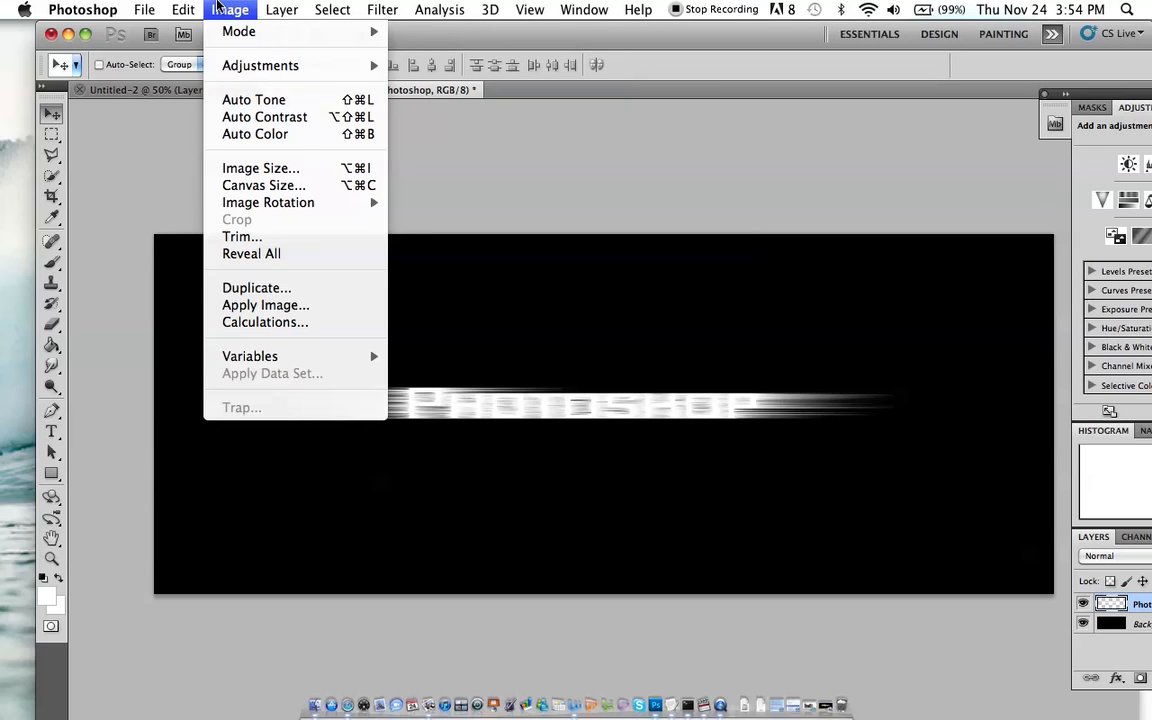
{"action": "mouse_move", "coordinate": [308, 204]}
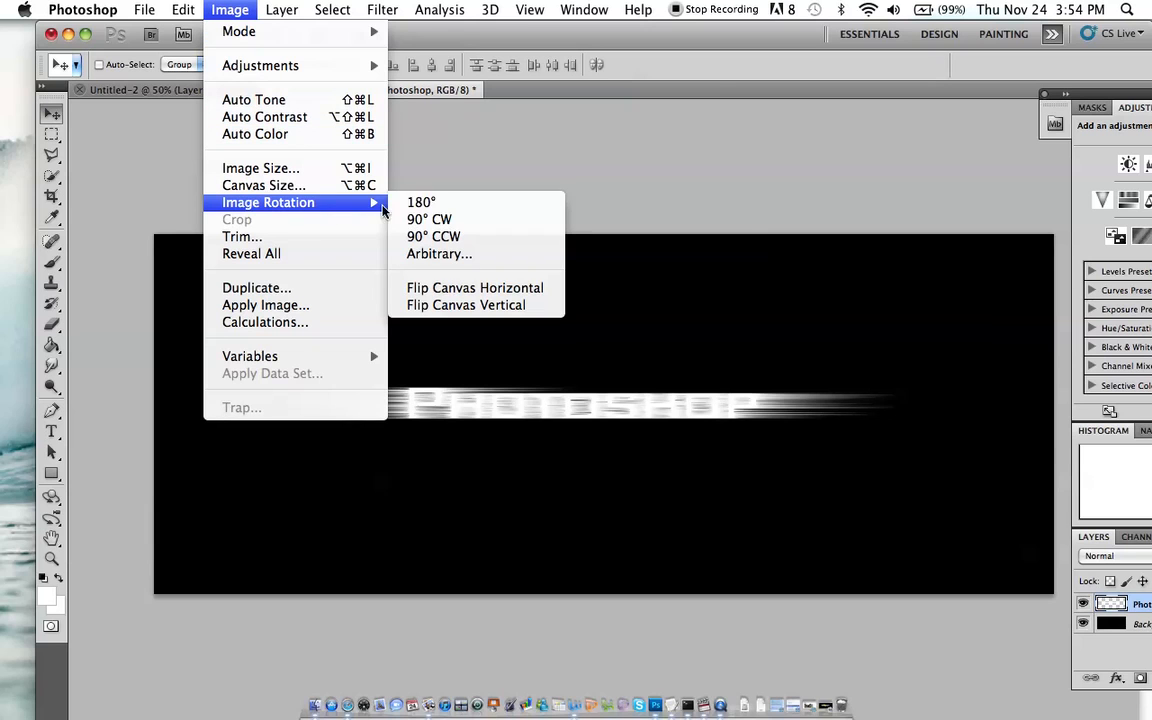
{"action": "left_click", "coordinate": [425, 220]}
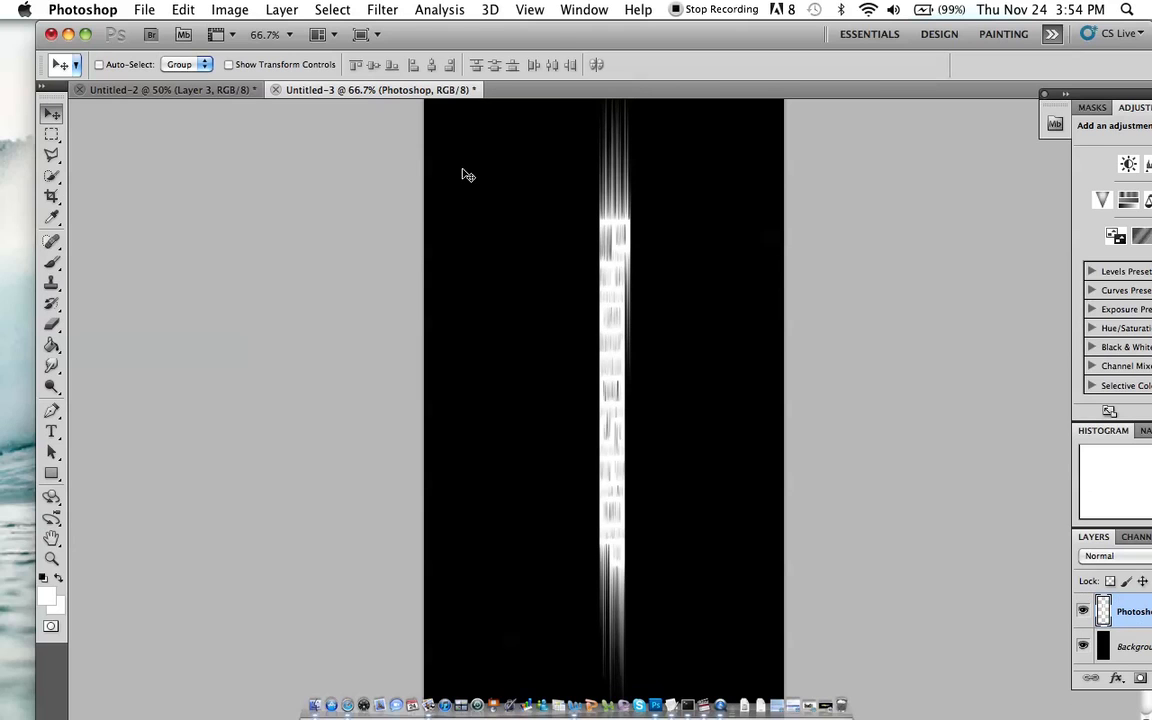
Apply the Wind filter with direction From the Right to the rotated text and repeat it for long streaks on one side
{"action": "left_click", "coordinate": [381, 12]}
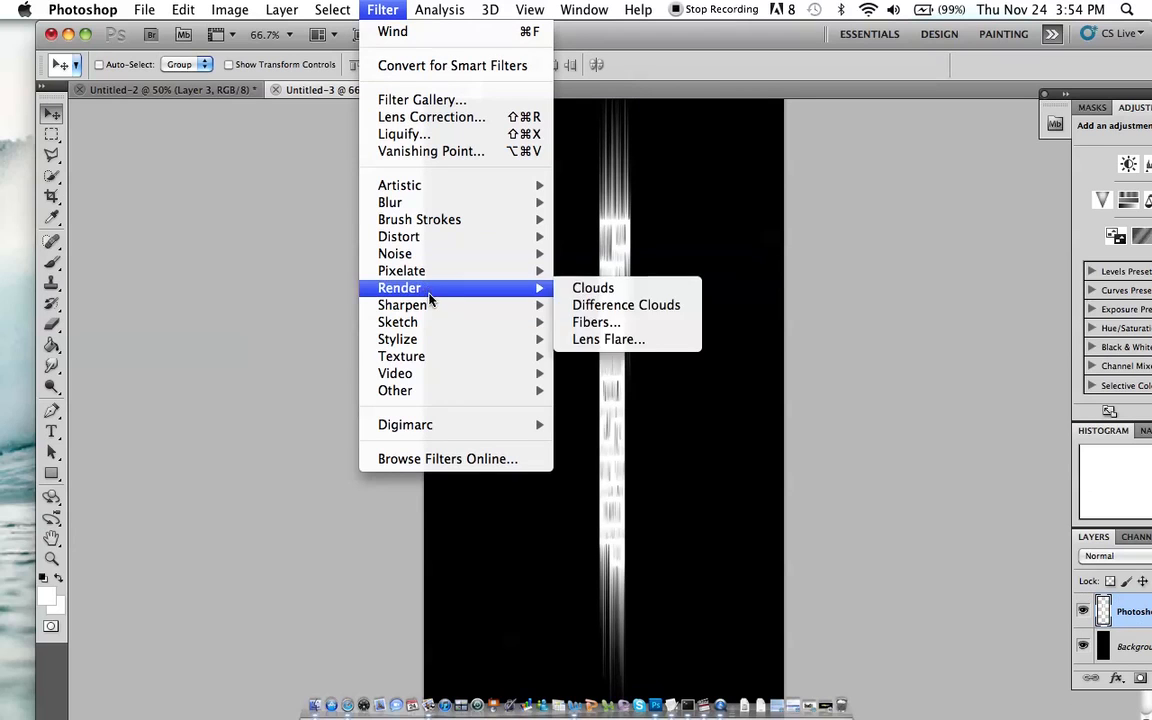
{"action": "mouse_move", "coordinate": [481, 347]}
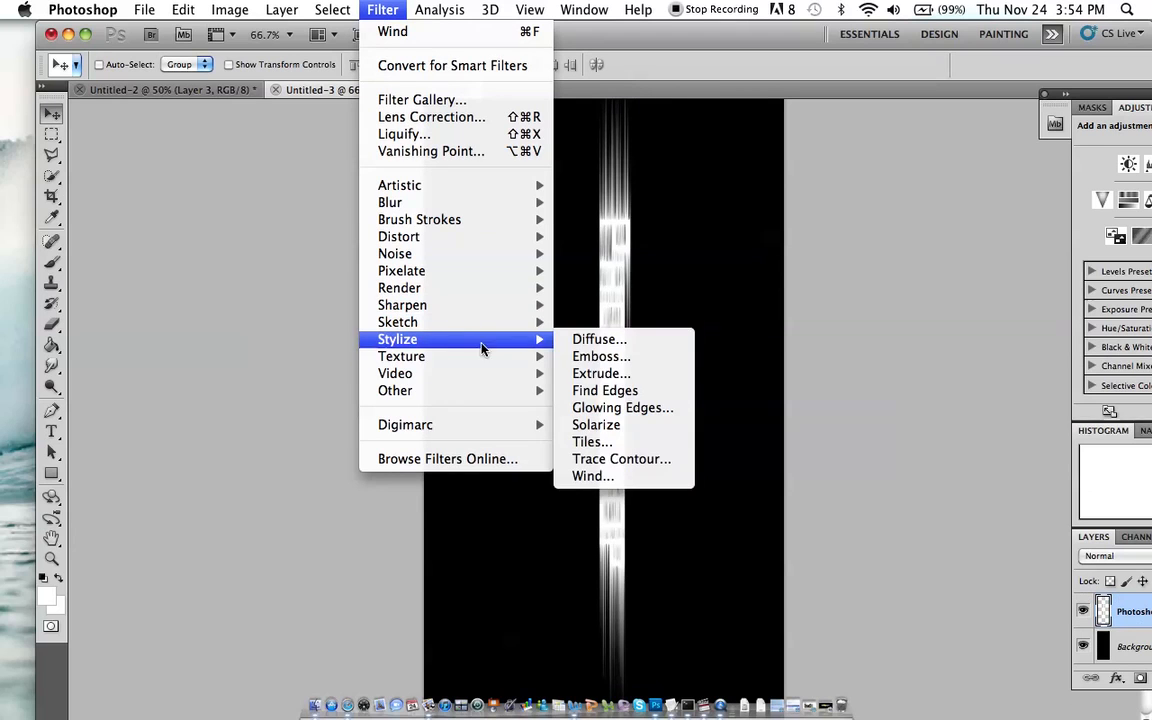
{"action": "left_click", "coordinate": [595, 476]}
{"action": "left_click", "coordinate": [798, 440]}
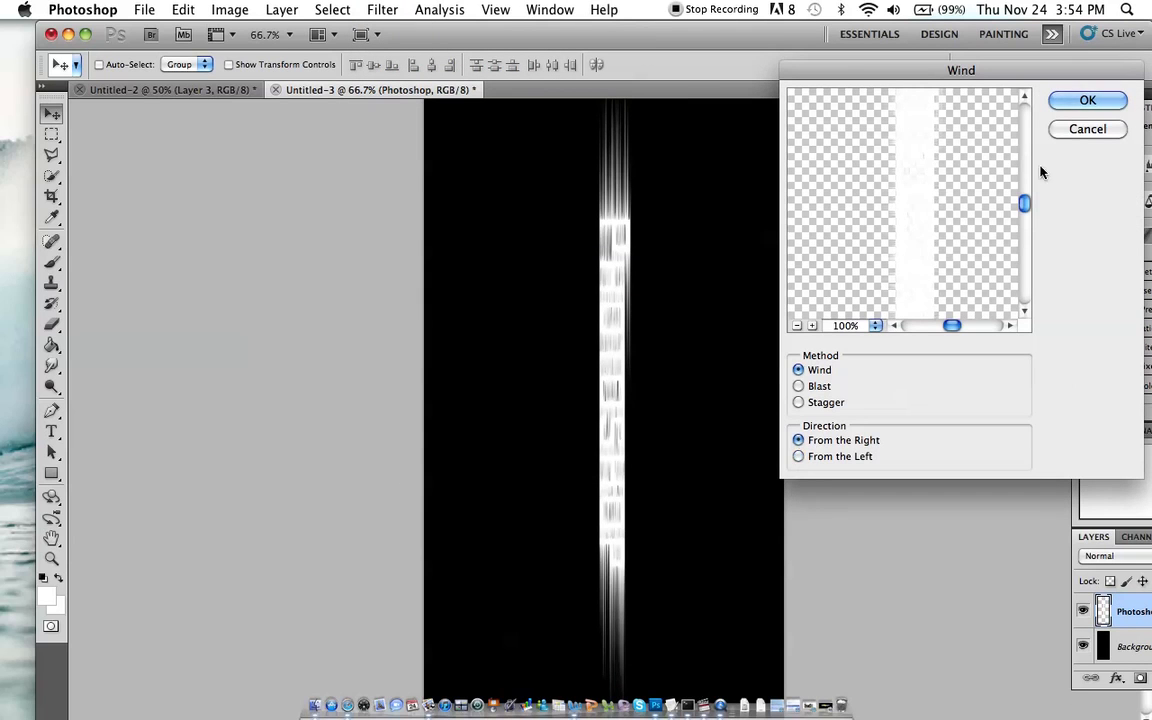
{"action": "left_click", "coordinate": [1087, 107]}
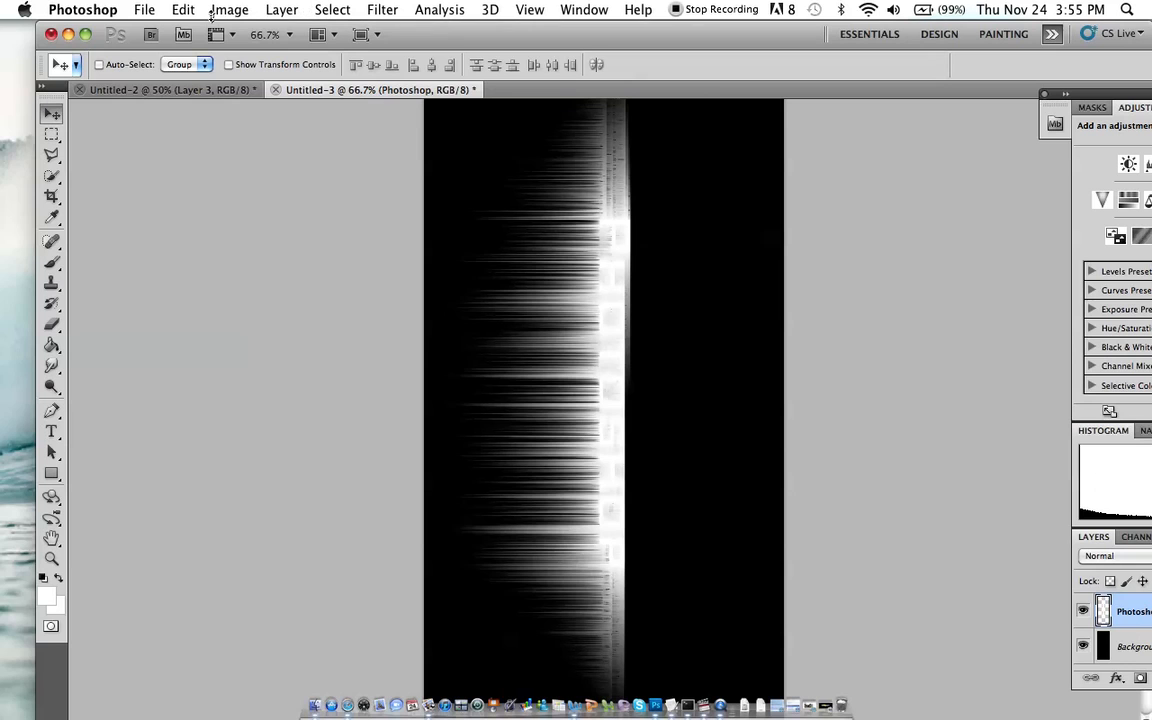
Apply the Wind filter with direction From the Left and repeat it until the streaks on the other side are equally long
{"action": "left_click", "coordinate": [399, 10]}
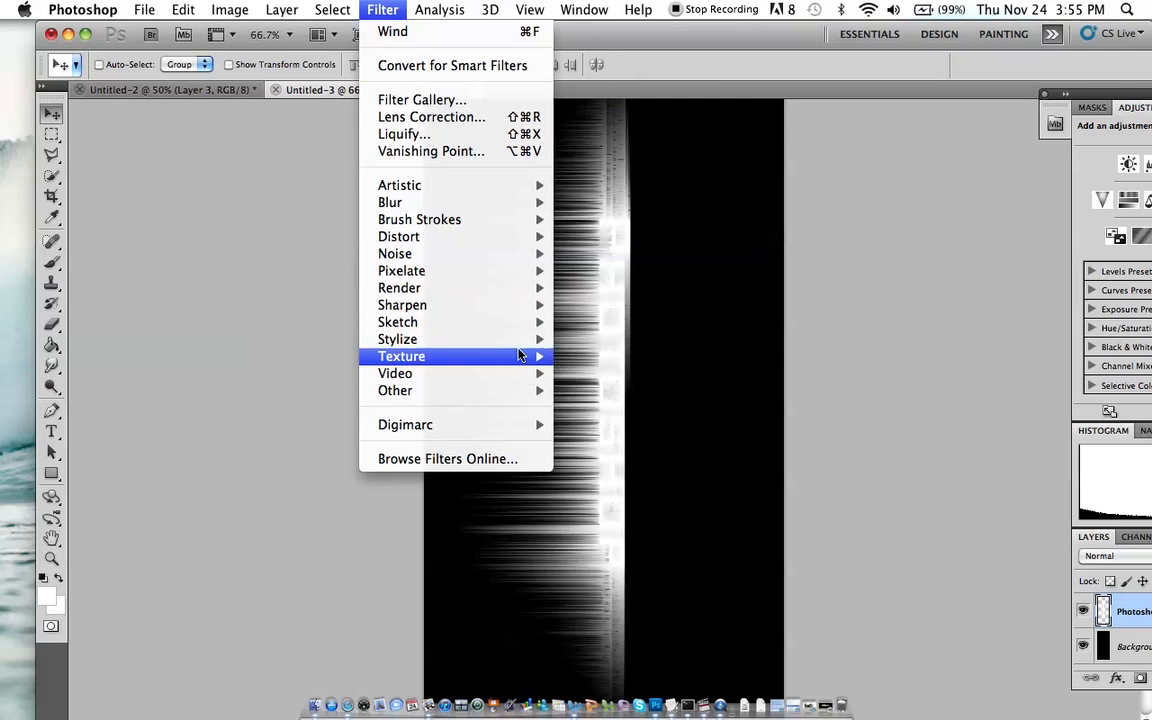
{"action": "mouse_move", "coordinate": [470, 339]}
{"action": "left_click", "coordinate": [600, 477]}
{"action": "left_click", "coordinate": [798, 456]}
{"action": "left_click", "coordinate": [1088, 101]}
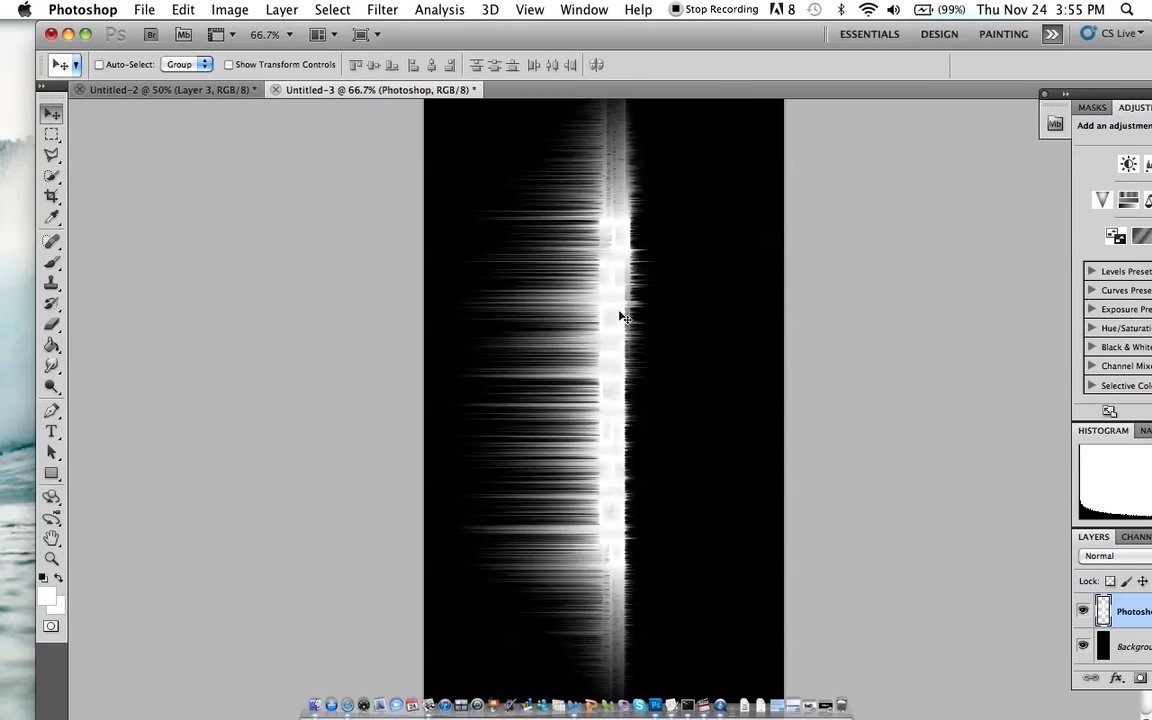
{"action": "key", "text": "super+f"}
{"action": "key", "text": "super+f"}
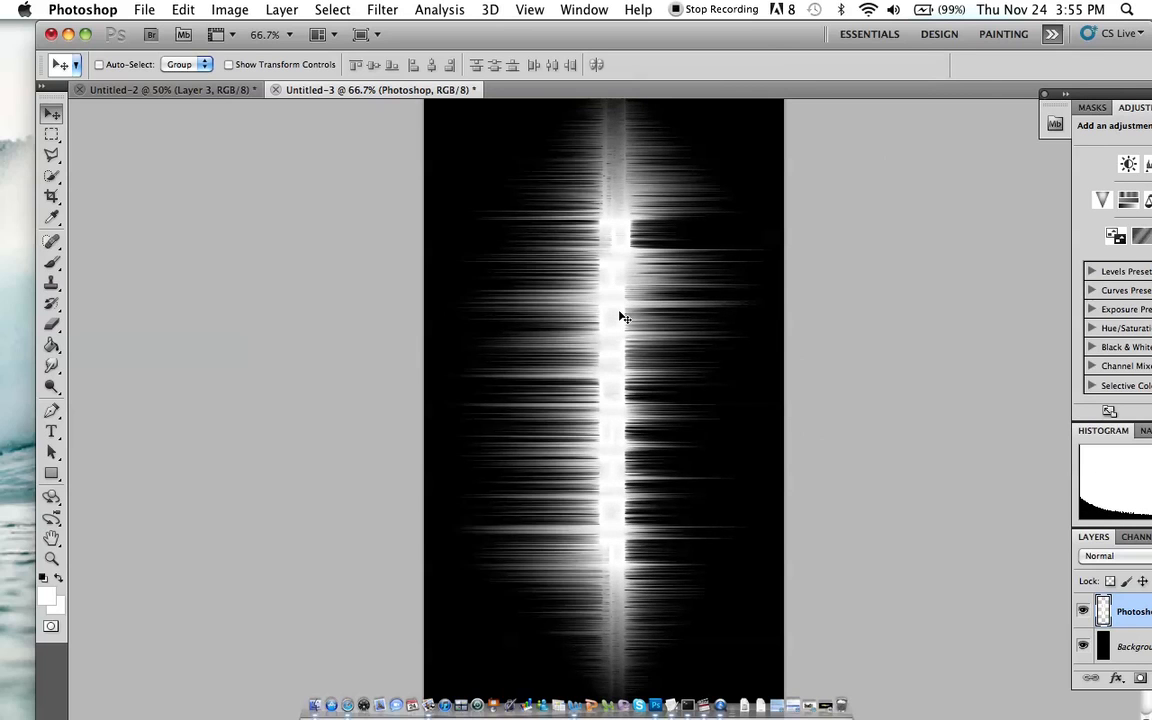
{"action": "key", "text": "super+f"}
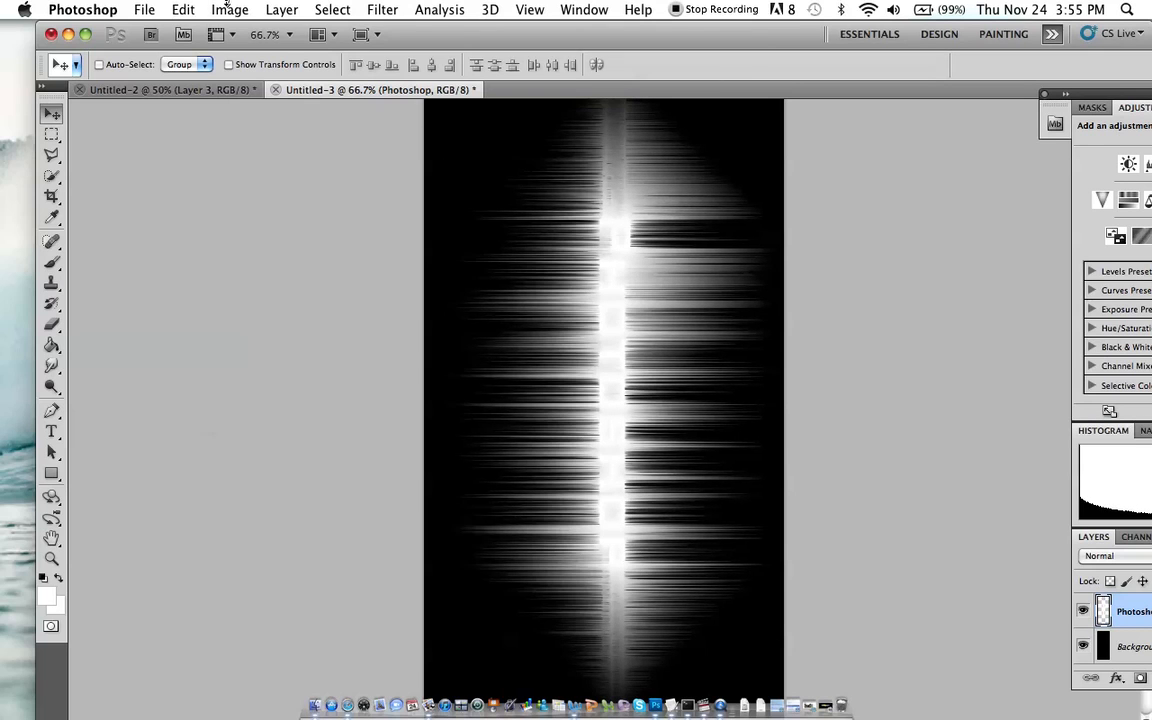
Rotate the whole image 90° counterclockwise so the text reads horizontally
{"action": "left_click", "coordinate": [229, 9]}
{"action": "mouse_move", "coordinate": [273, 204]}
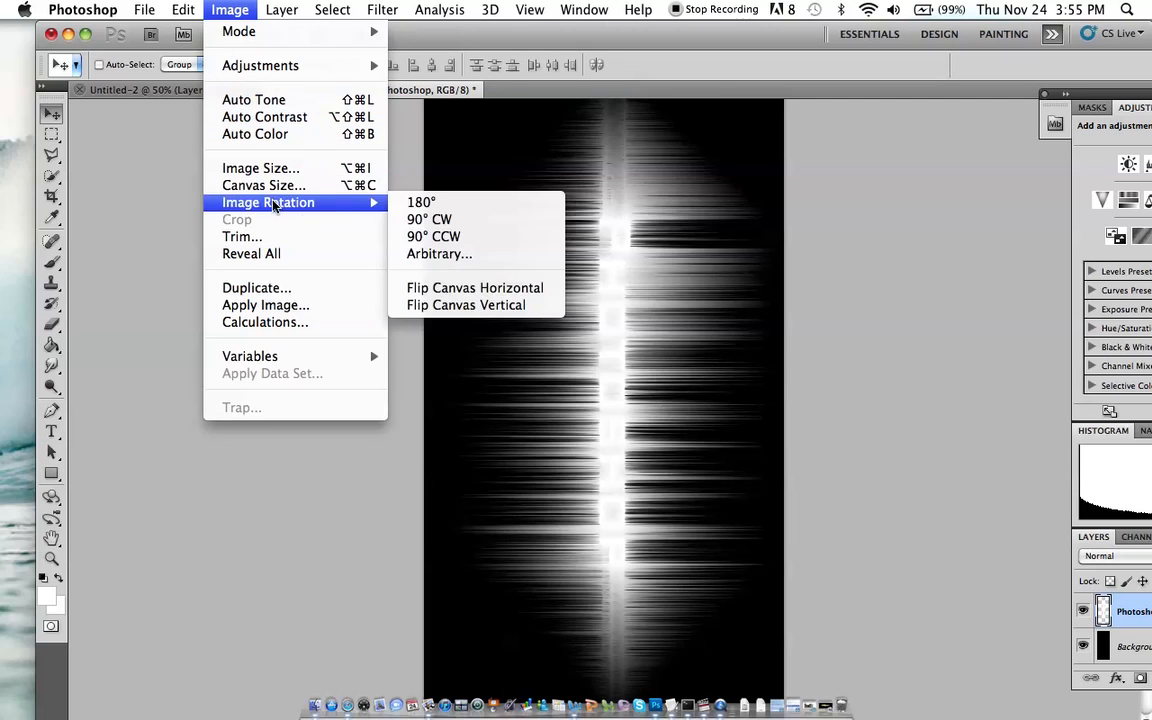
{"action": "left_click", "coordinate": [411, 237]}
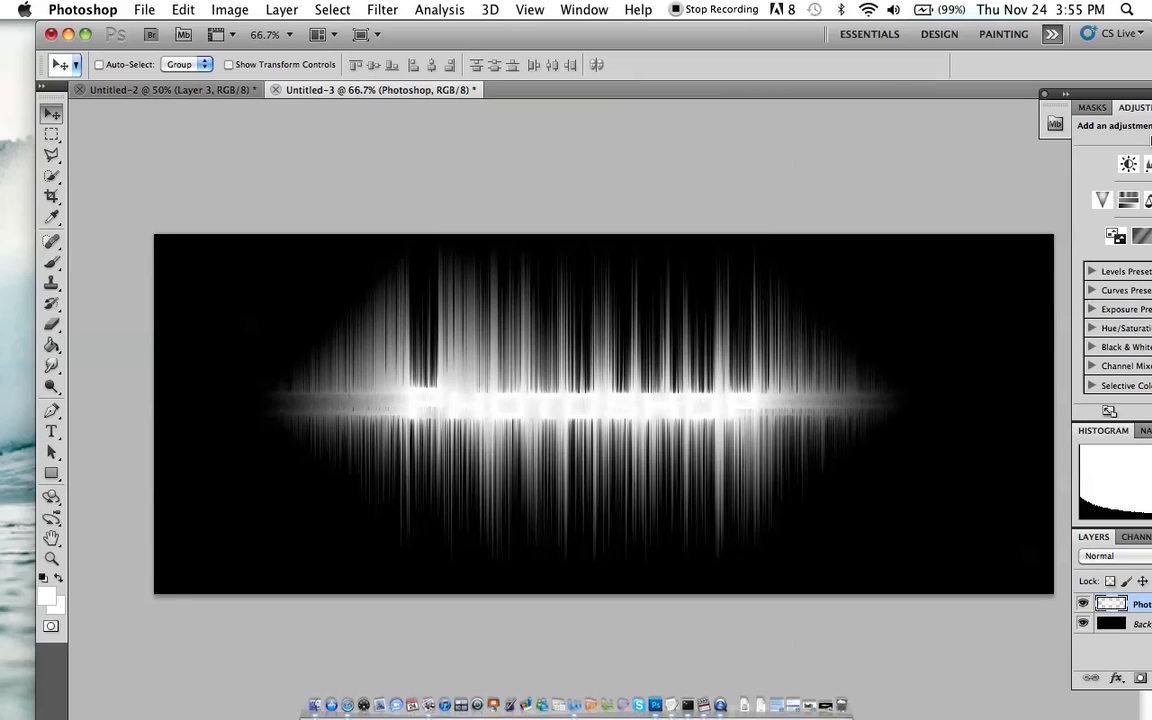
Merge the streaked Photoshop layer with the black Background layer
{"action": "left_click_drag", "start_coordinate": [1030, 93], "coordinate": [964, 92]}
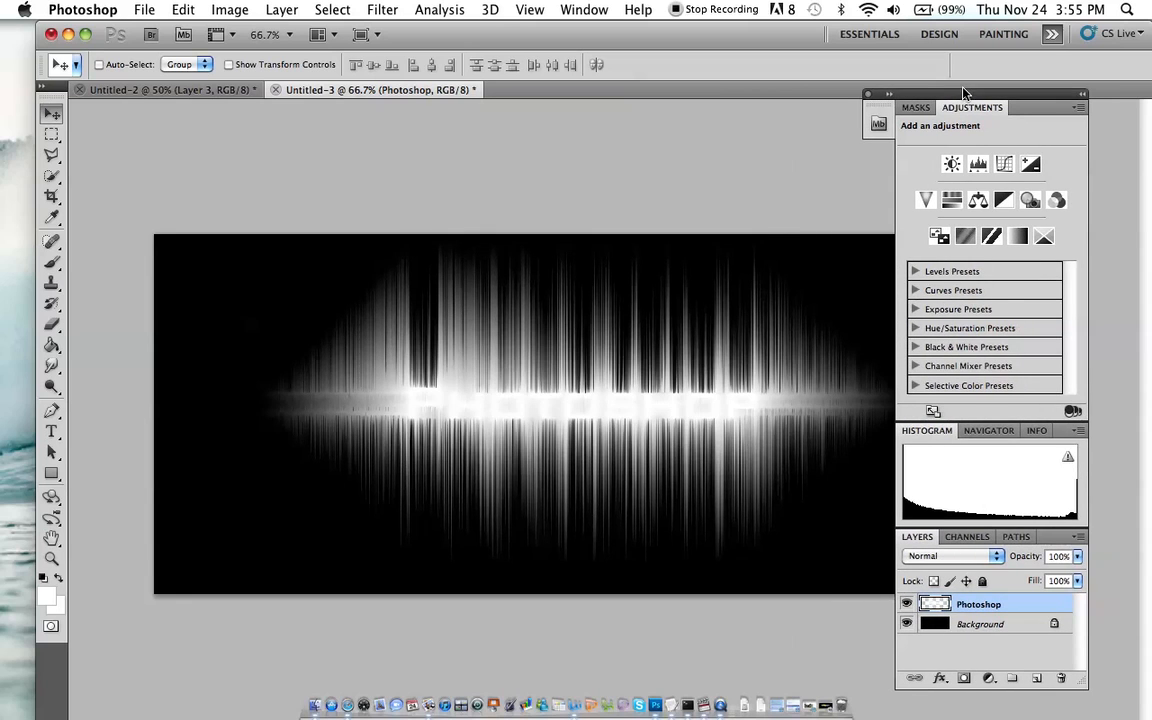
{"action": "left_click", "coordinate": [988, 626]}
{"action": "left_click", "coordinate": [980, 605]}
{"action": "left_click", "coordinate": [988, 626]}
{"action": "left_click", "coordinate": [988, 606]}
{"action": "left_click", "coordinate": [985, 624], "text": "shift"}
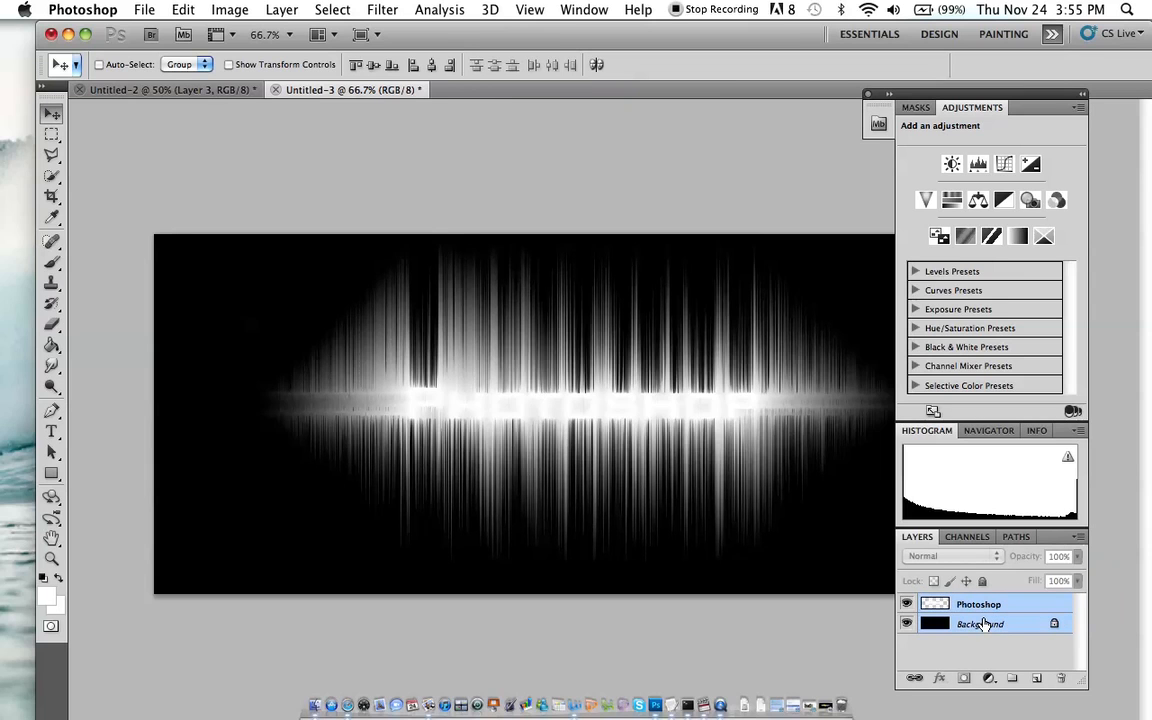
{"action": "right_click", "coordinate": [985, 624]}
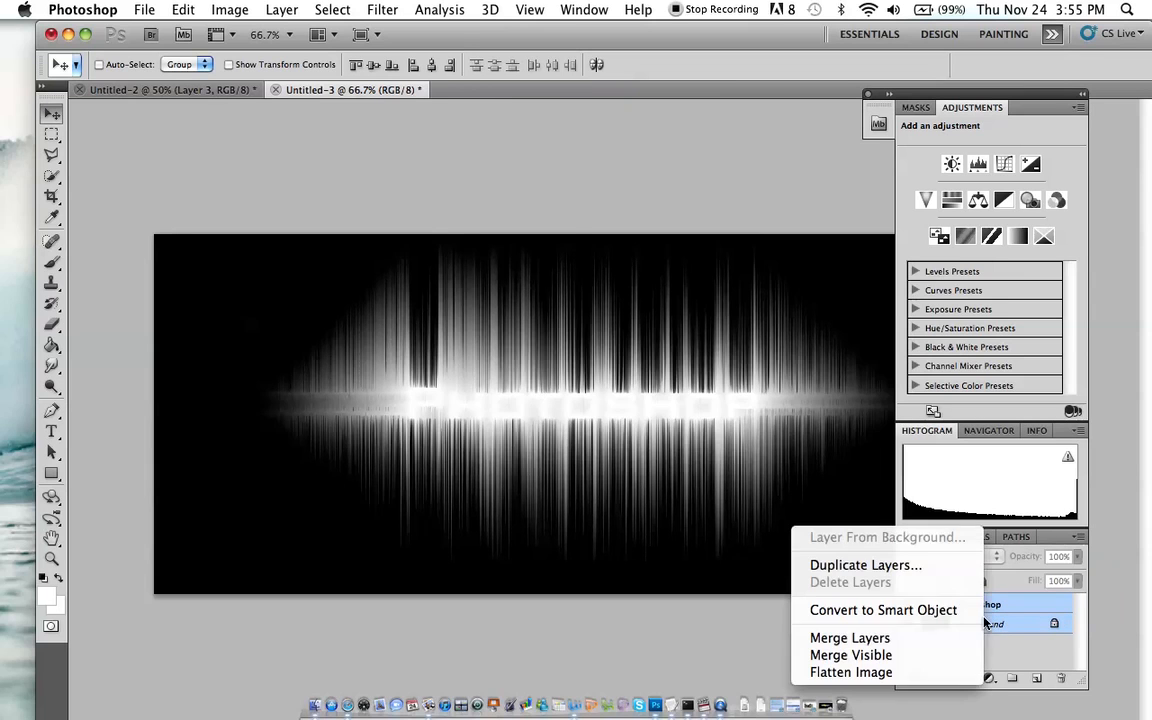
{"action": "left_click", "coordinate": [912, 640]}
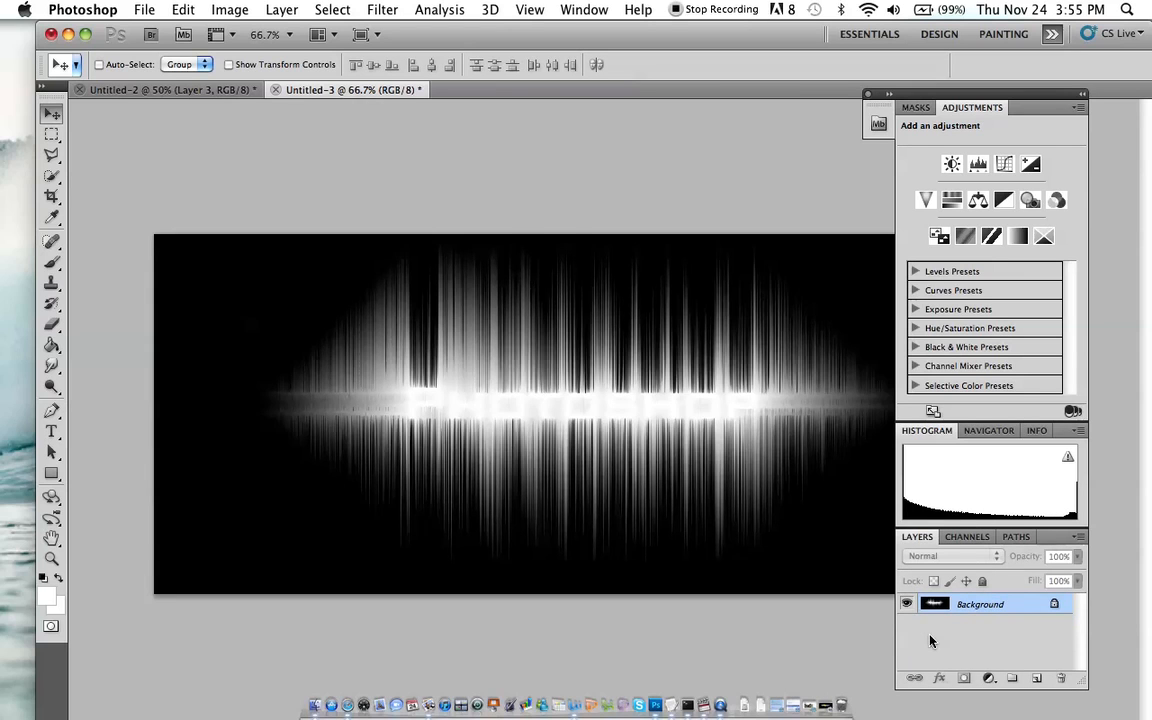
Set the Type tool's text color to red (#e52020)
{"action": "left_click", "coordinate": [52, 432]}
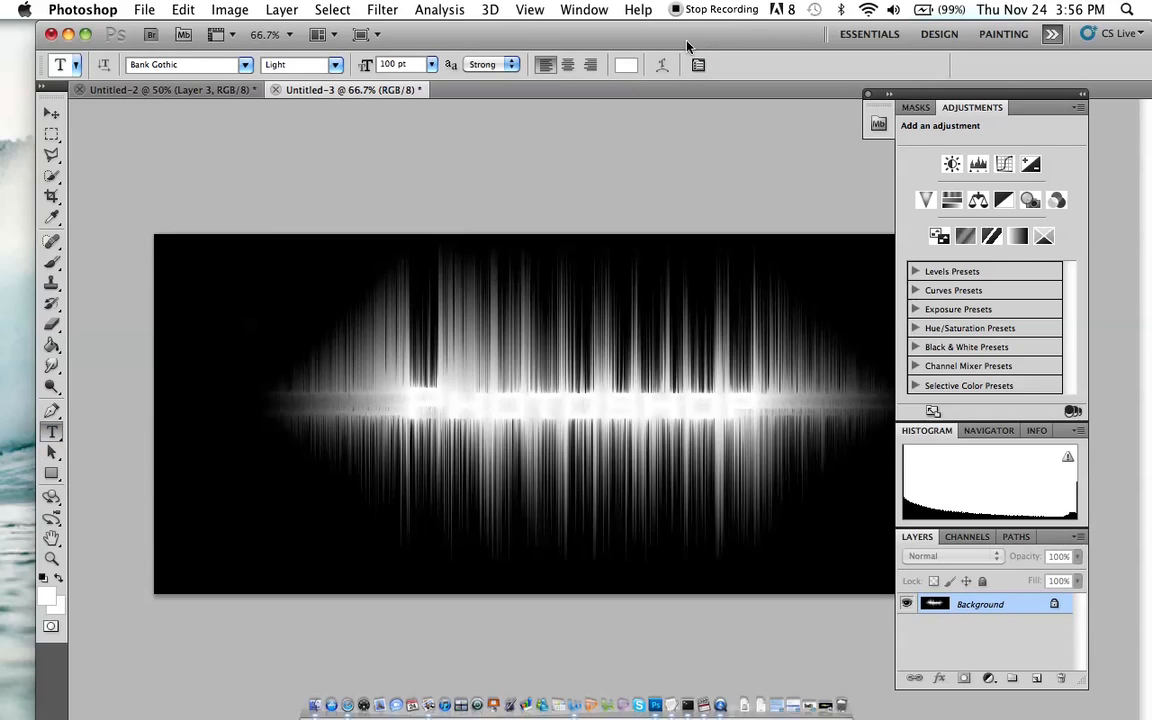
{"action": "left_click", "coordinate": [629, 66]}
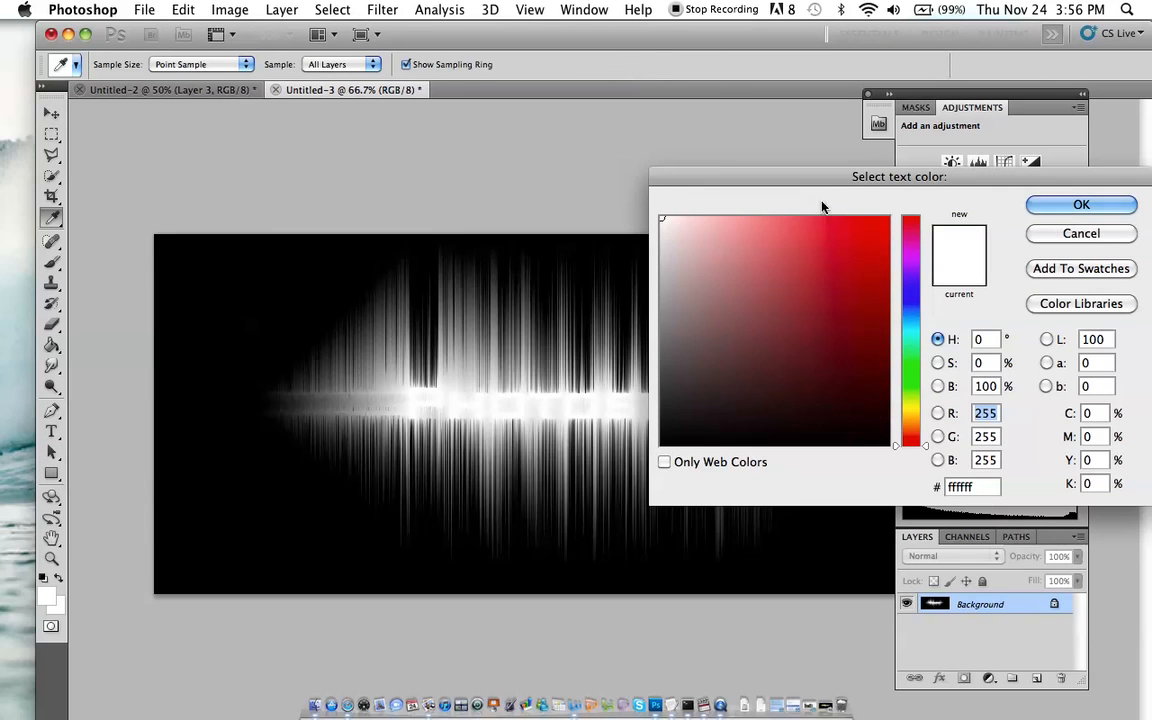
{"action": "left_click", "coordinate": [817, 250]}
{"action": "mouse_move", "coordinate": [817, 250]}
{"action": "left_mouse_down"}
{"action": "mouse_move", "coordinate": [866, 222]}
{"action": "mouse_move", "coordinate": [858, 238]}
{"action": "left_mouse_up"}
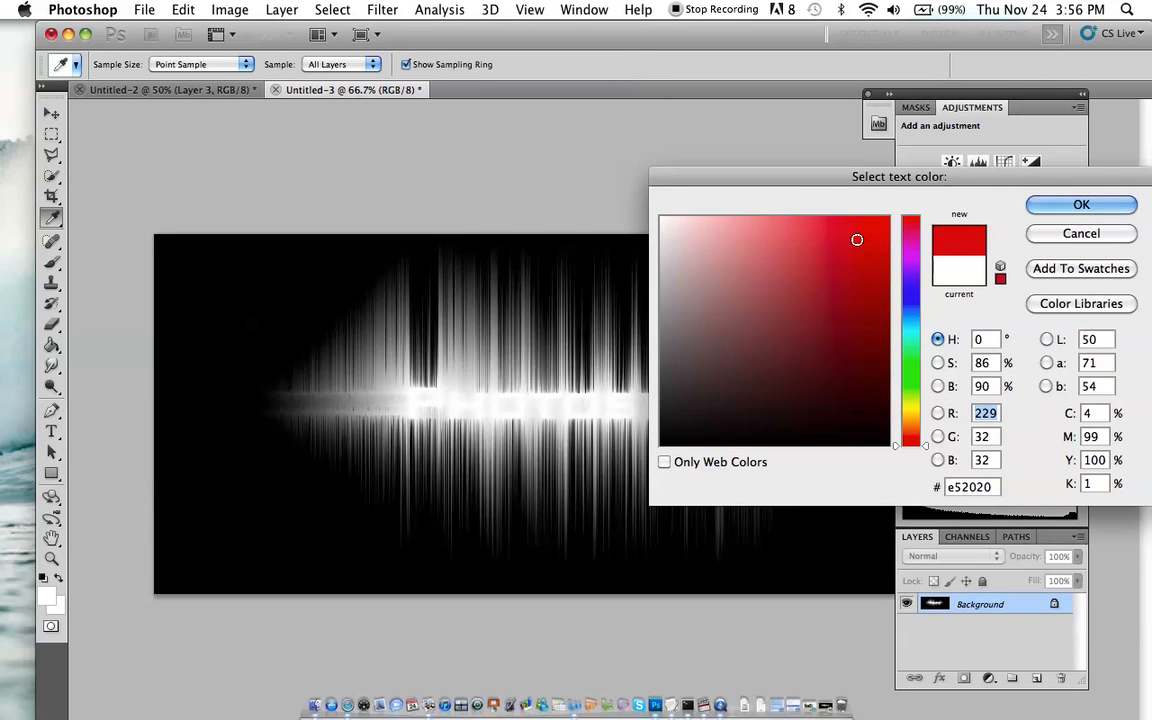
{"action": "left_click", "coordinate": [1081, 204]}
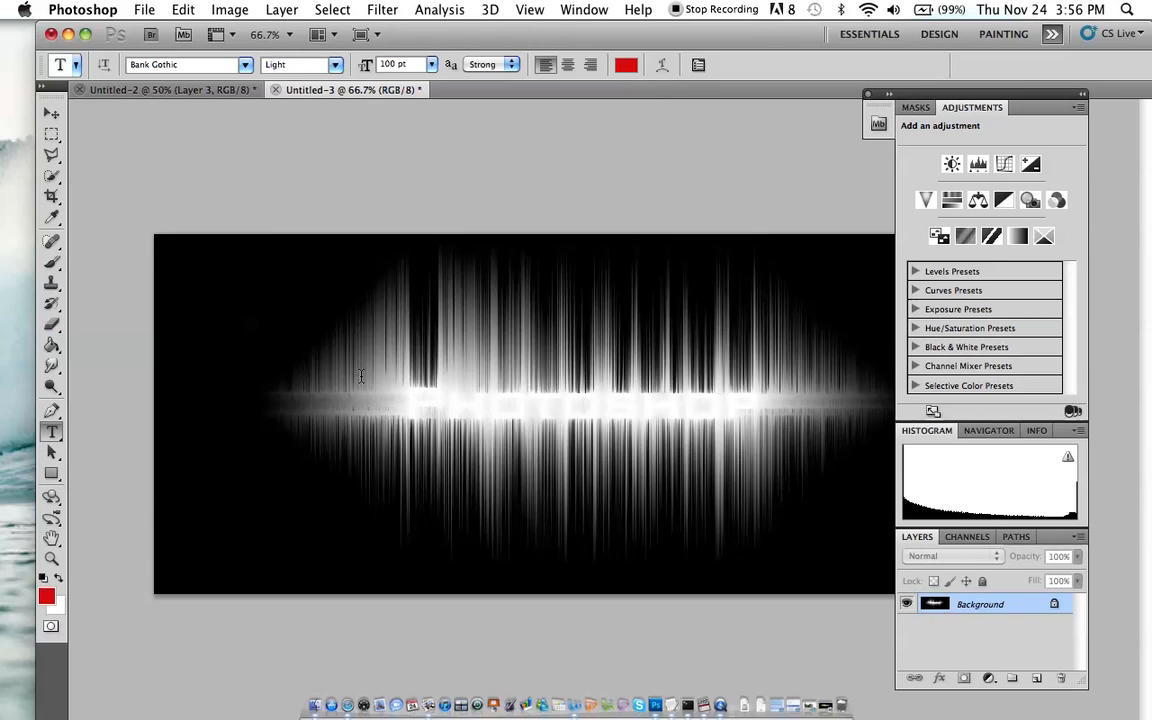
Add the text "Photoshop" in 100 pt Bank Gothic and align it over the blurred white word in the streaks
{"action": "left_click", "coordinate": [411, 401]}
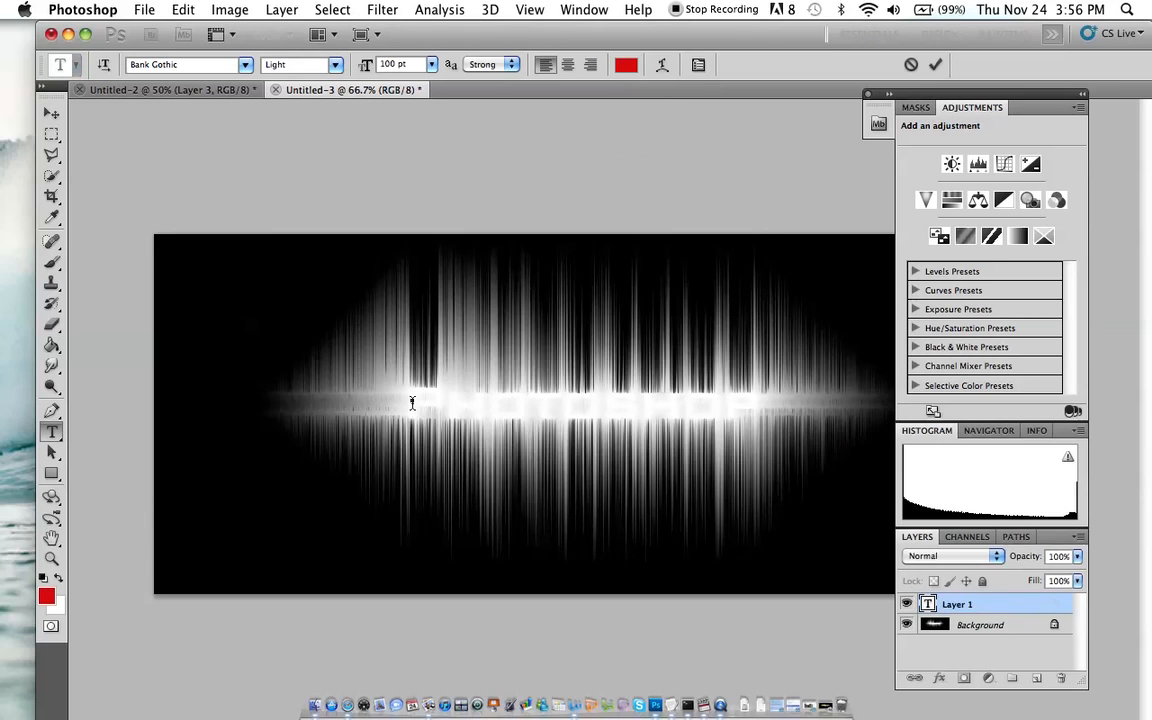
{"action": "type", "text": "Pho"}
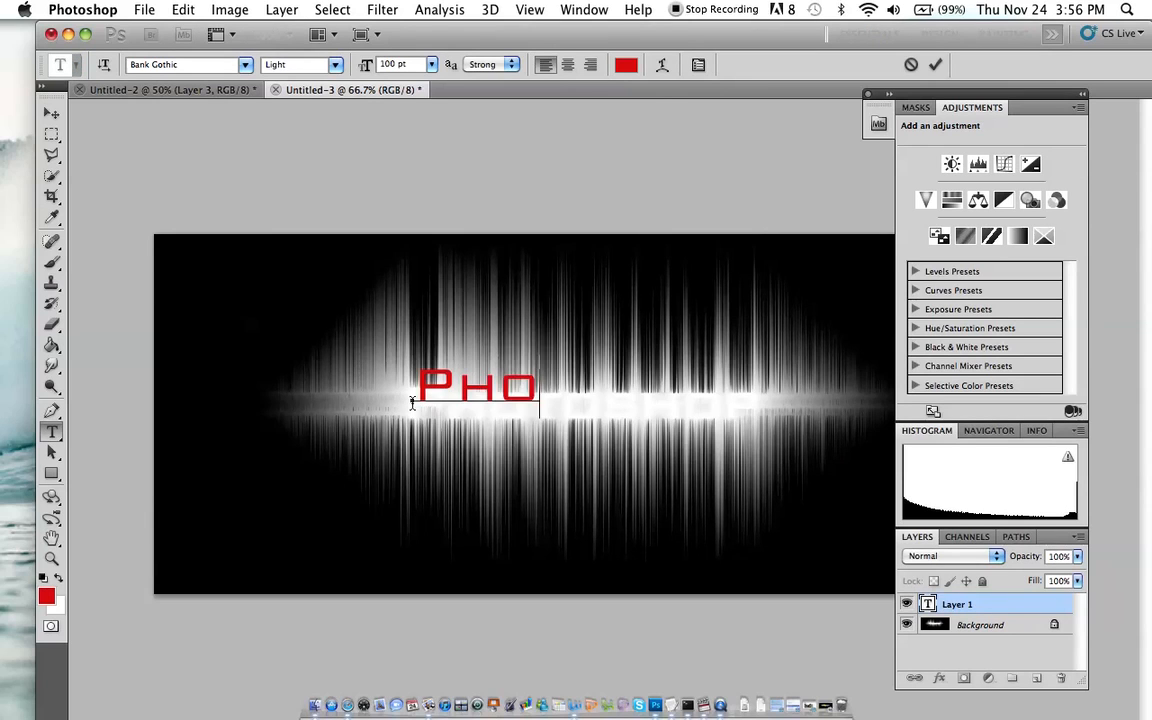
{"action": "type", "text": "toshop"}
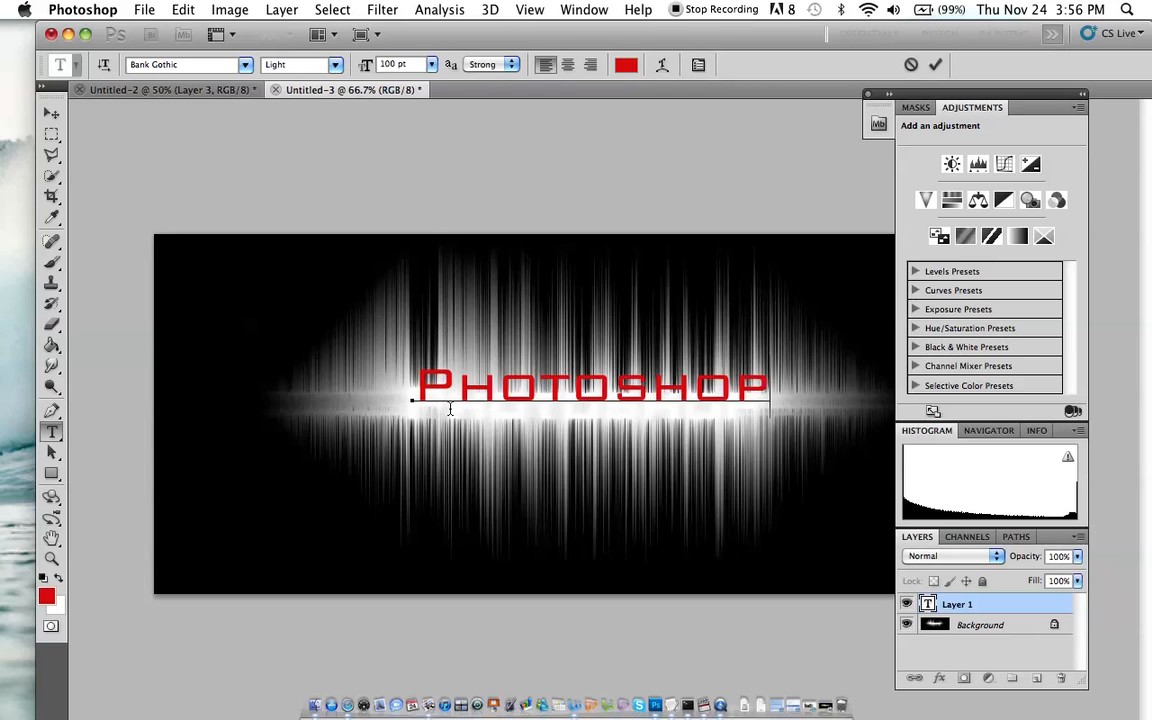
{"action": "left_click_drag", "start_coordinate": [477, 434], "coordinate": [465, 450]}
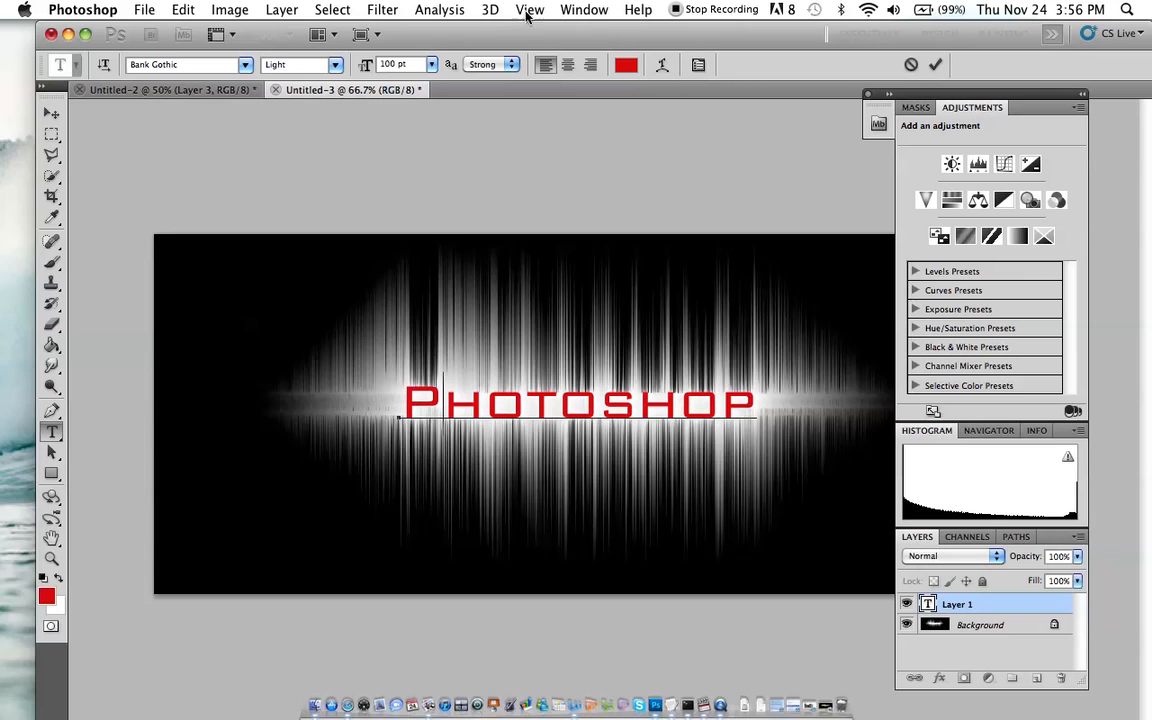
Create a new empty layer with default settings and place it between the red text layer and the Background
{"action": "left_click", "coordinate": [281, 10]}
{"action": "mouse_move", "coordinate": [300, 31]}
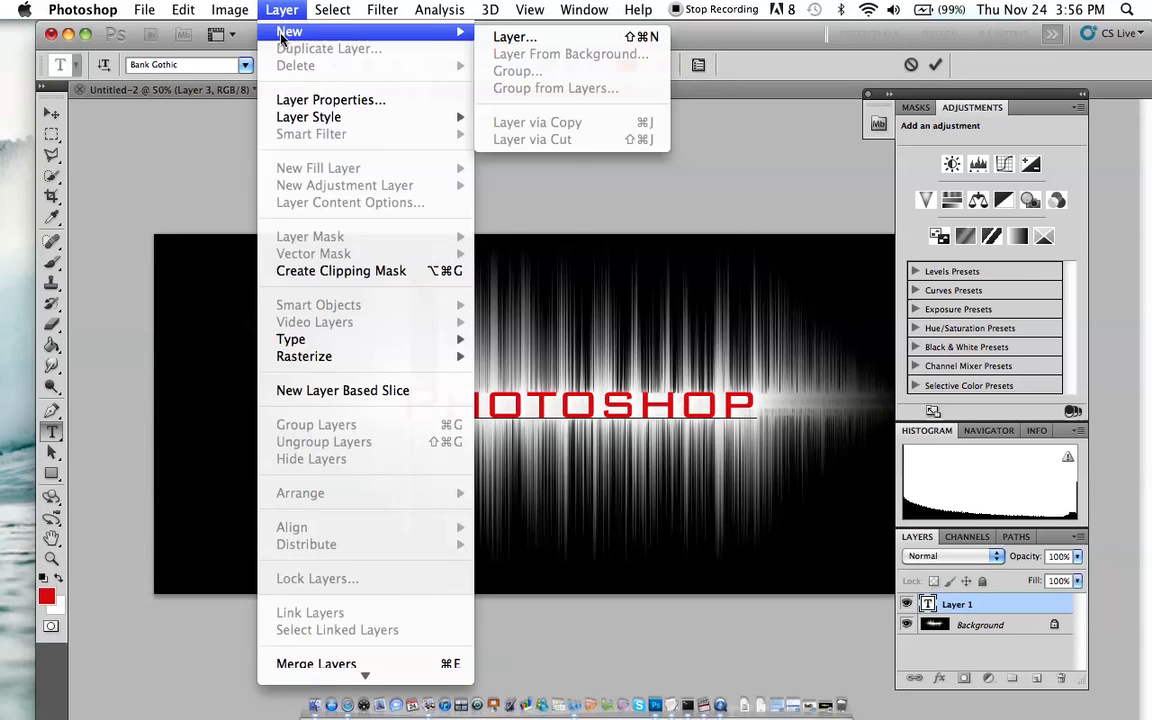
{"action": "left_click", "coordinate": [511, 38]}
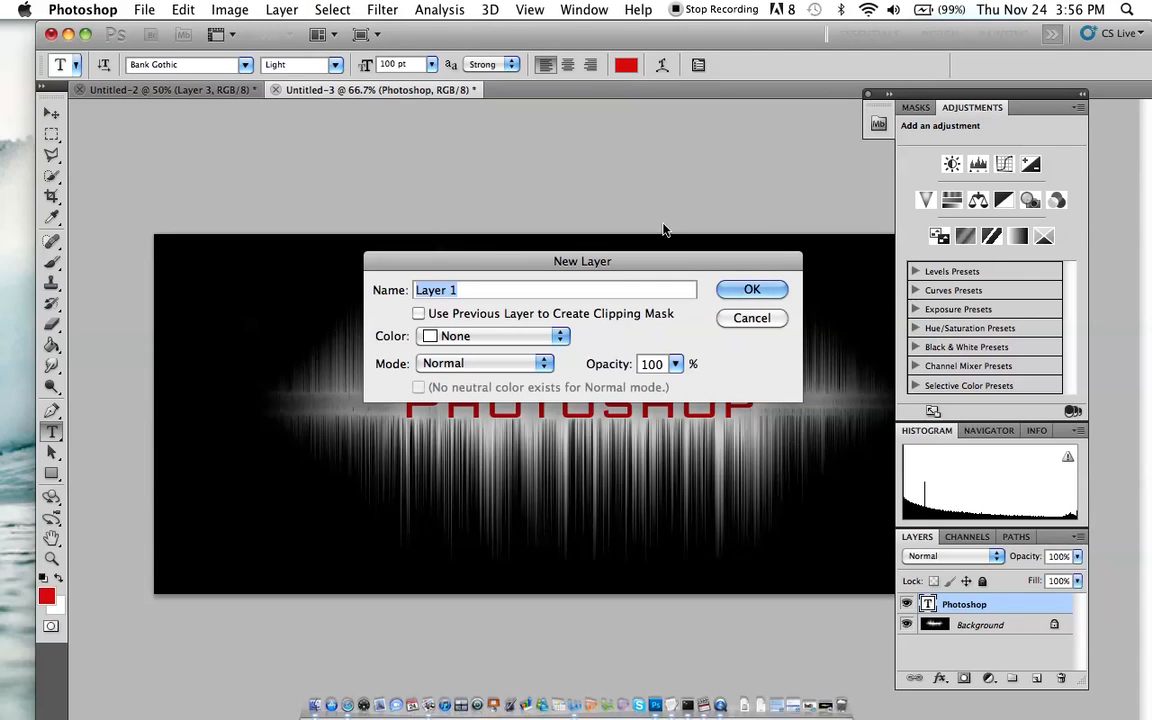
{"action": "left_click", "coordinate": [750, 290]}
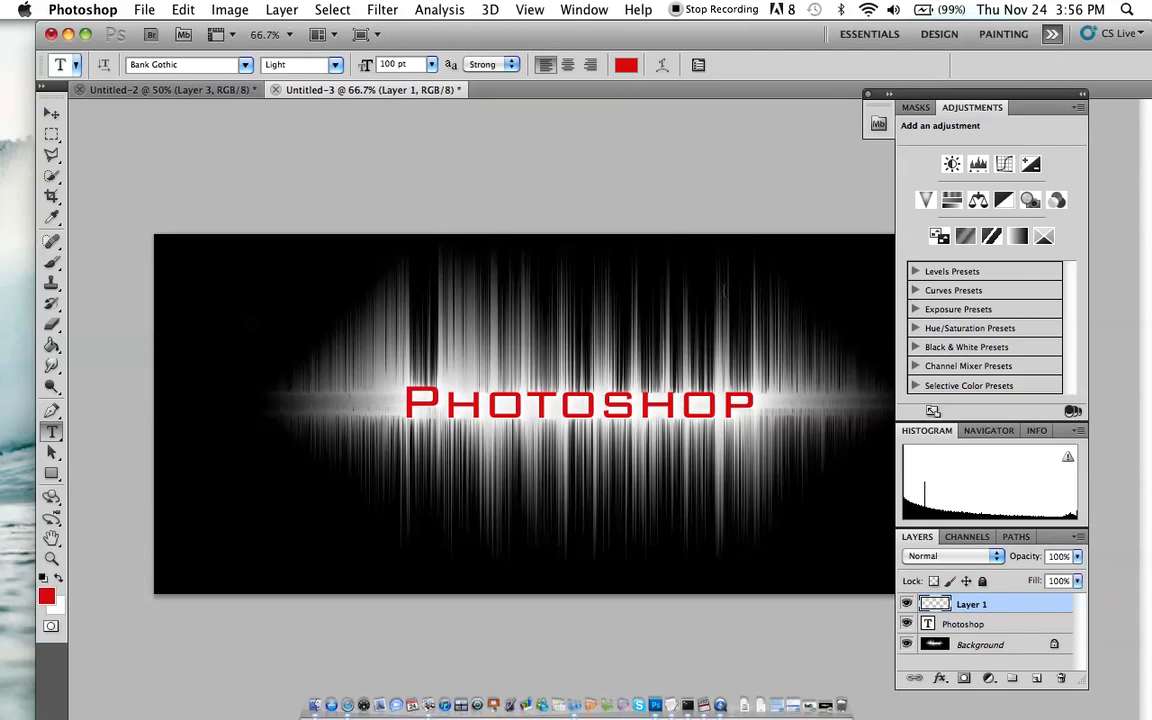
{"action": "left_click_drag", "start_coordinate": [1010, 628], "coordinate": [1009, 608]}
{"action": "left_click", "coordinate": [1008, 626]}
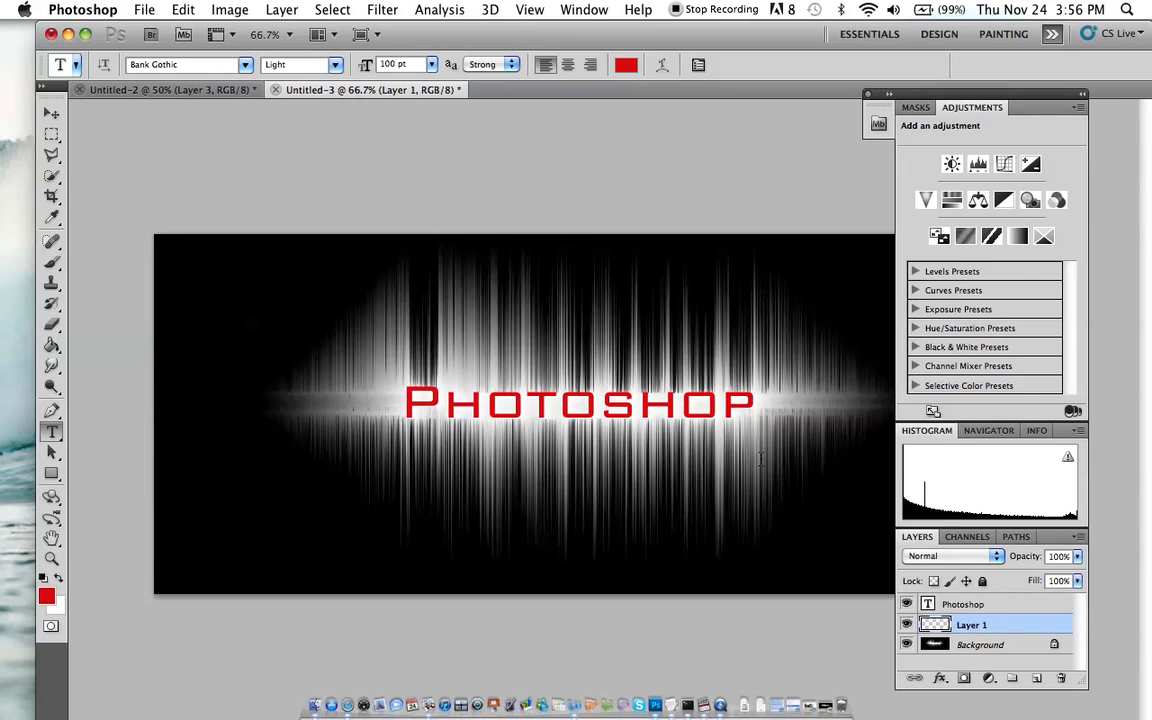
Hide the Photoshop text layer and the Background, leaving only the empty Layer 1 visible and active
{"action": "double_click", "coordinate": [964, 603]}
{"action": "left_click", "coordinate": [906, 604]}
{"action": "left_click", "coordinate": [906, 604]}
{"action": "left_click", "coordinate": [966, 626]}
{"action": "left_click", "coordinate": [906, 644]}
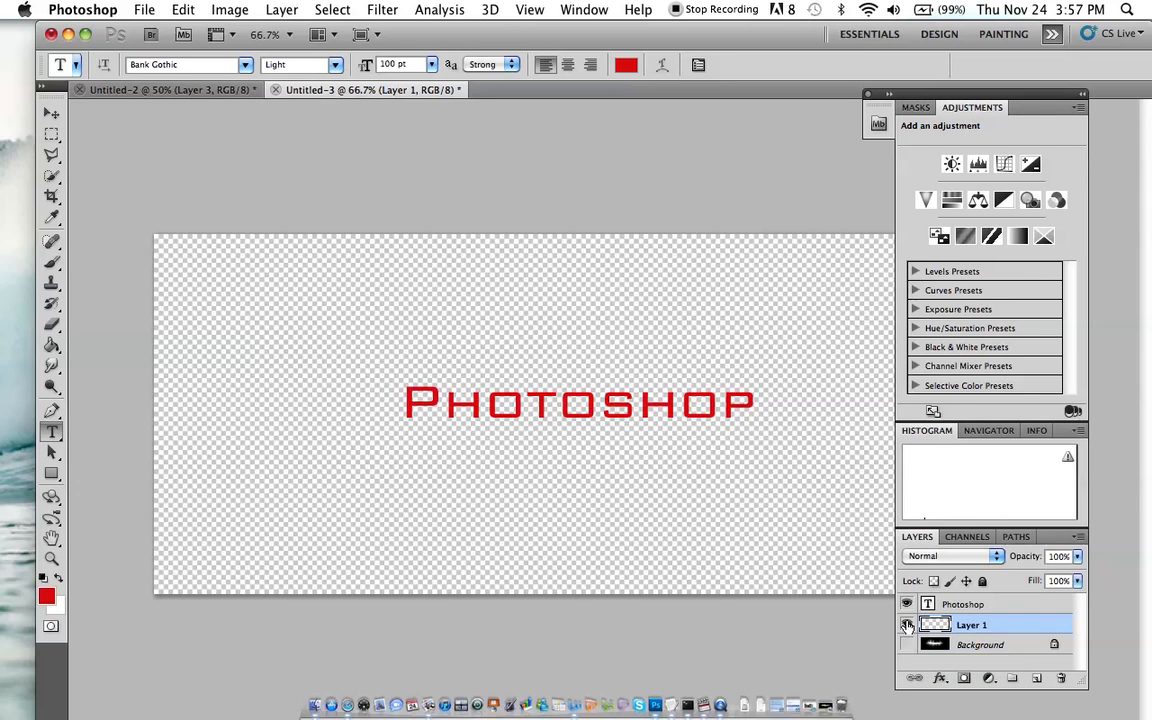
{"action": "left_click", "coordinate": [907, 604]}
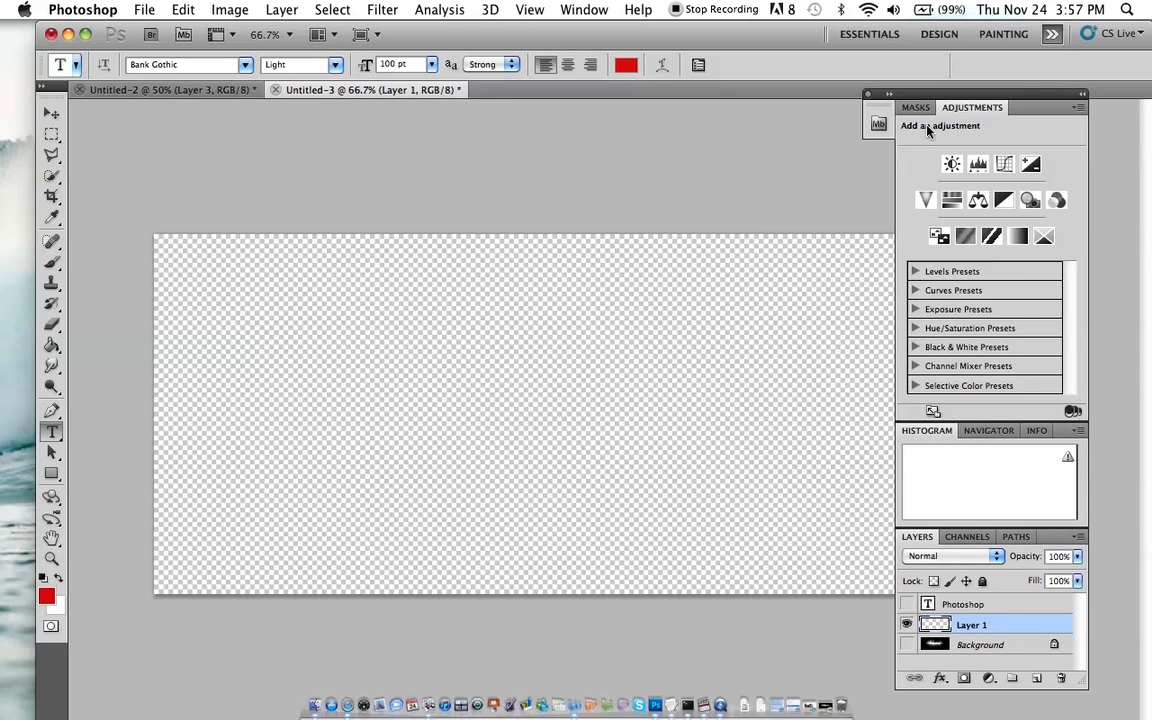
Fill Layer 1 with a linear Spectrum gradient running diagonally from the canvas's lower-left corner toward its upper-right corner
{"action": "left_click_drag", "start_coordinate": [936, 93], "coordinate": [1001, 92]}
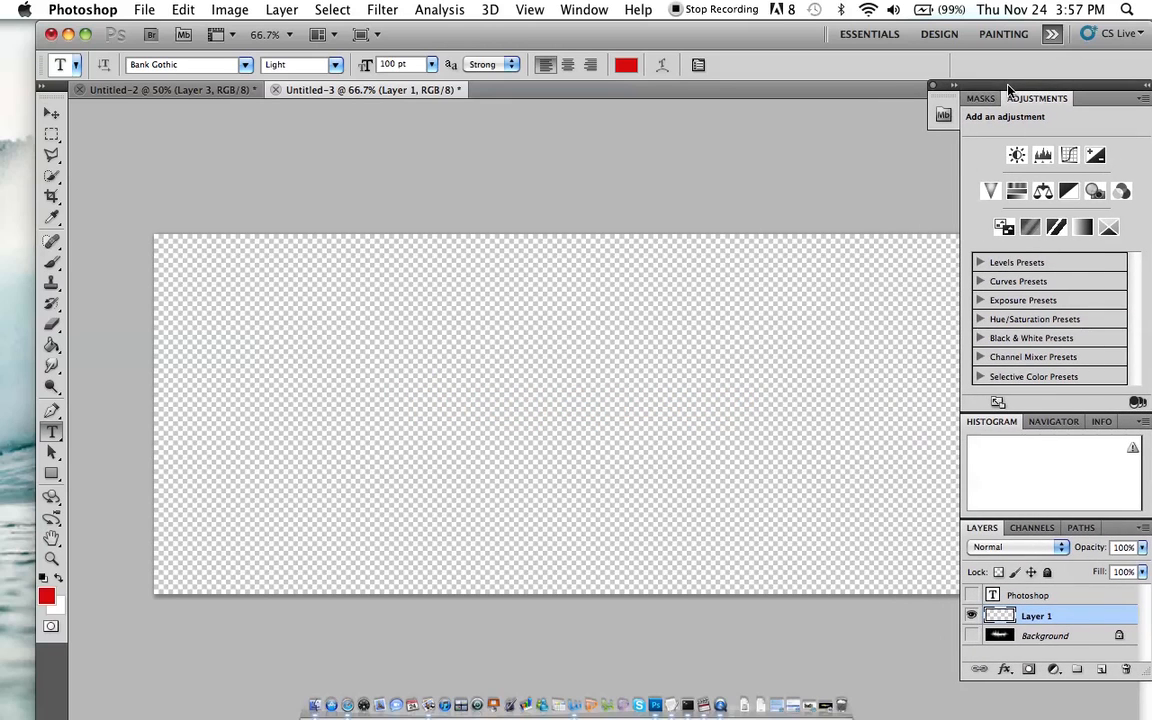
{"action": "left_click", "coordinate": [53, 345]}
{"action": "left_click_drag", "start_coordinate": [53, 345], "coordinate": [100, 313]}
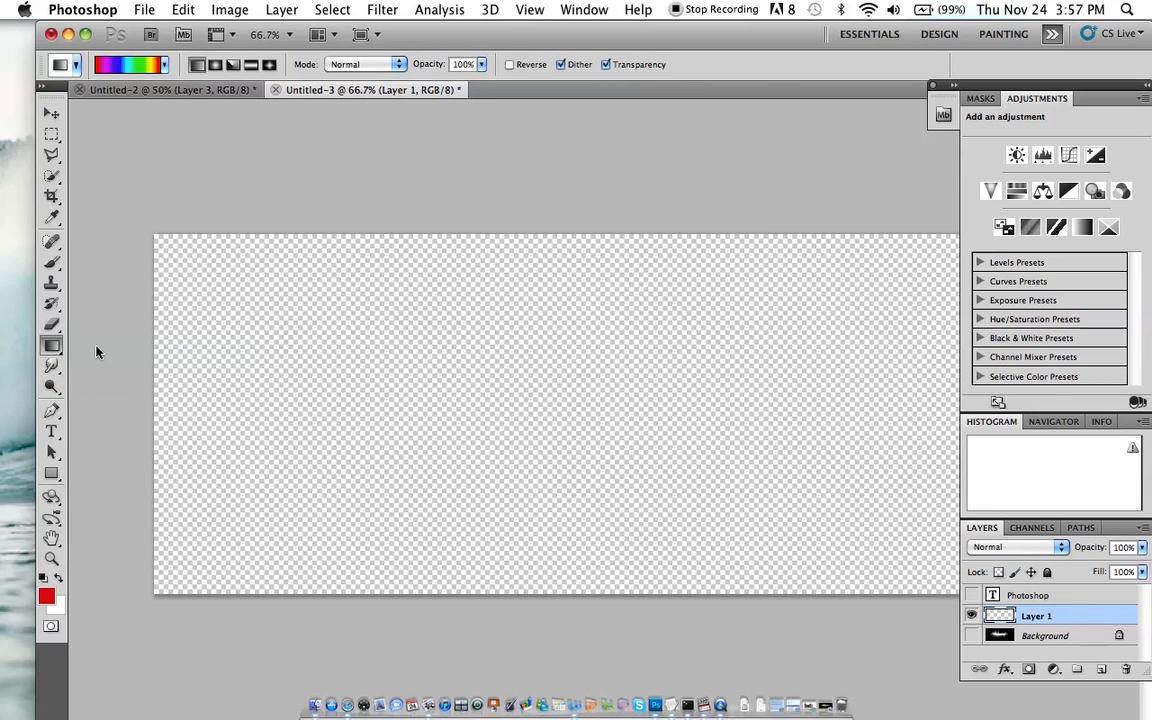
{"action": "left_click", "coordinate": [164, 65]}
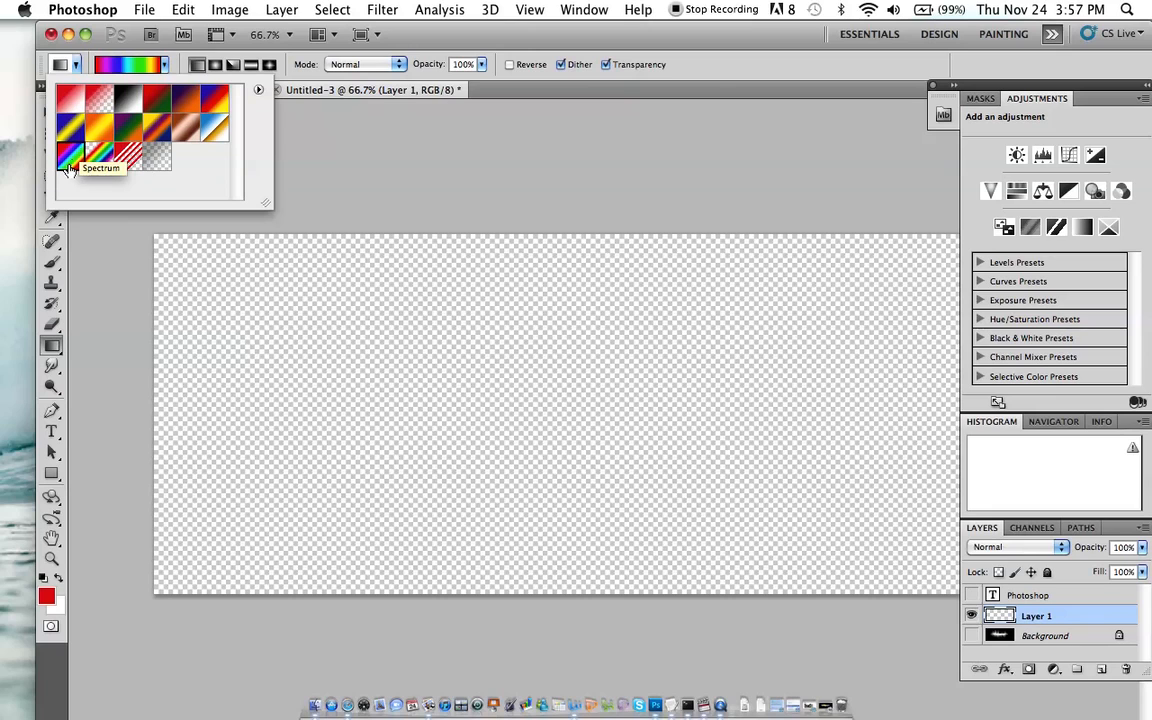
{"action": "left_click", "coordinate": [153, 594]}
{"action": "left_click_drag", "start_coordinate": [153, 594], "coordinate": [975, 227]}
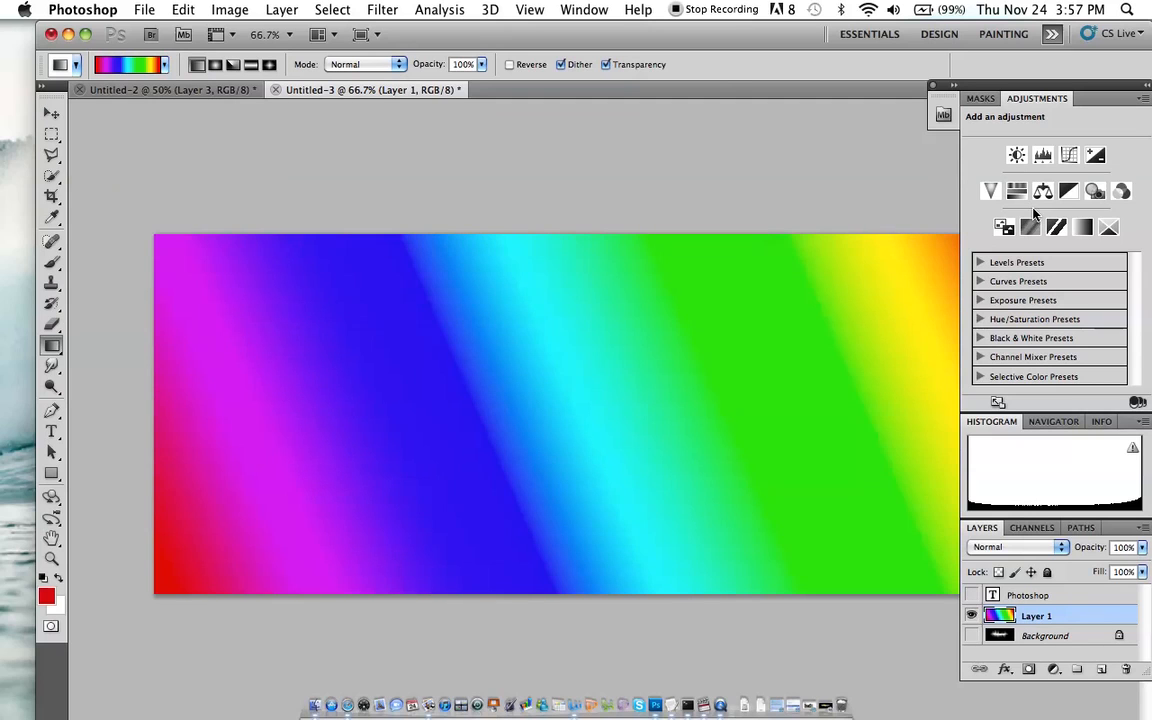
Show the text and Background layers again and set the gradient layer's blending mode to Overlay
{"action": "left_click", "coordinate": [970, 596]}
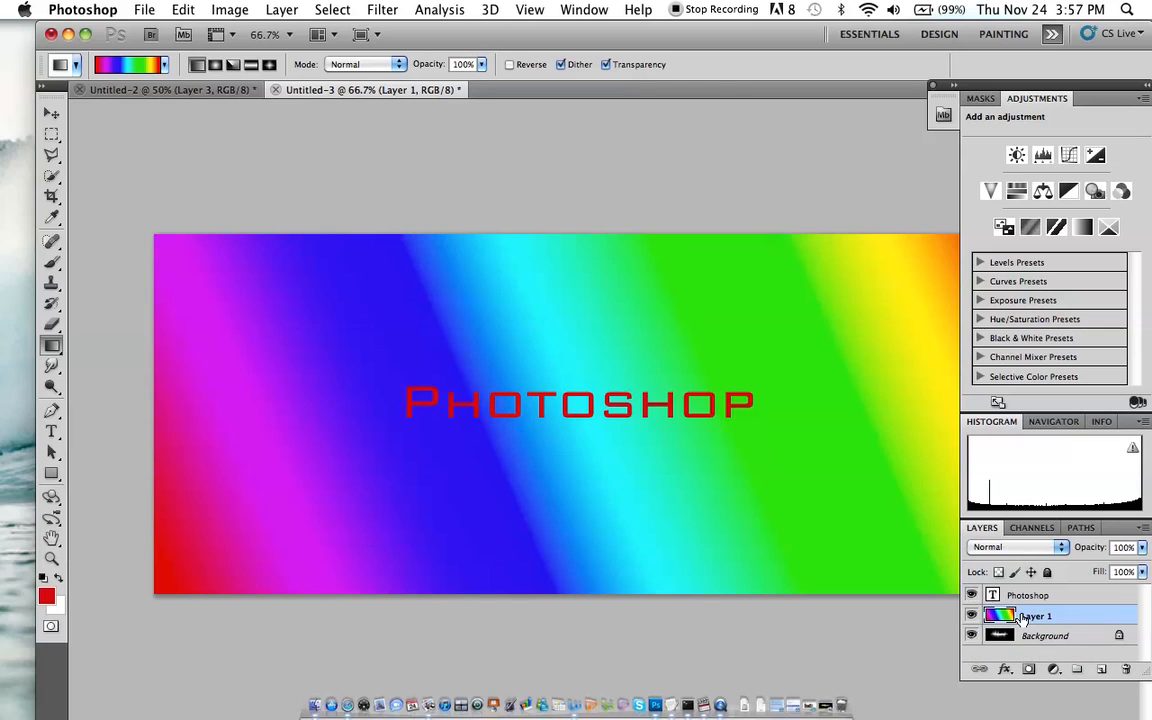
{"action": "left_click", "coordinate": [1054, 549]}
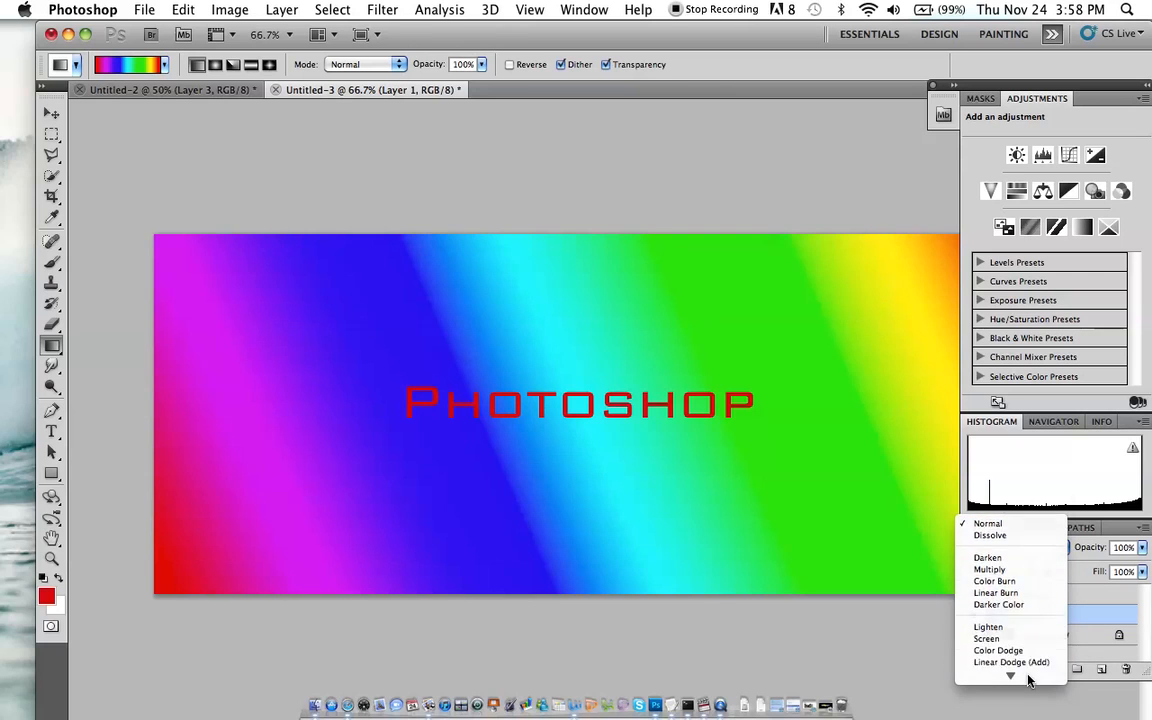
{"action": "left_click", "coordinate": [1035, 592]}
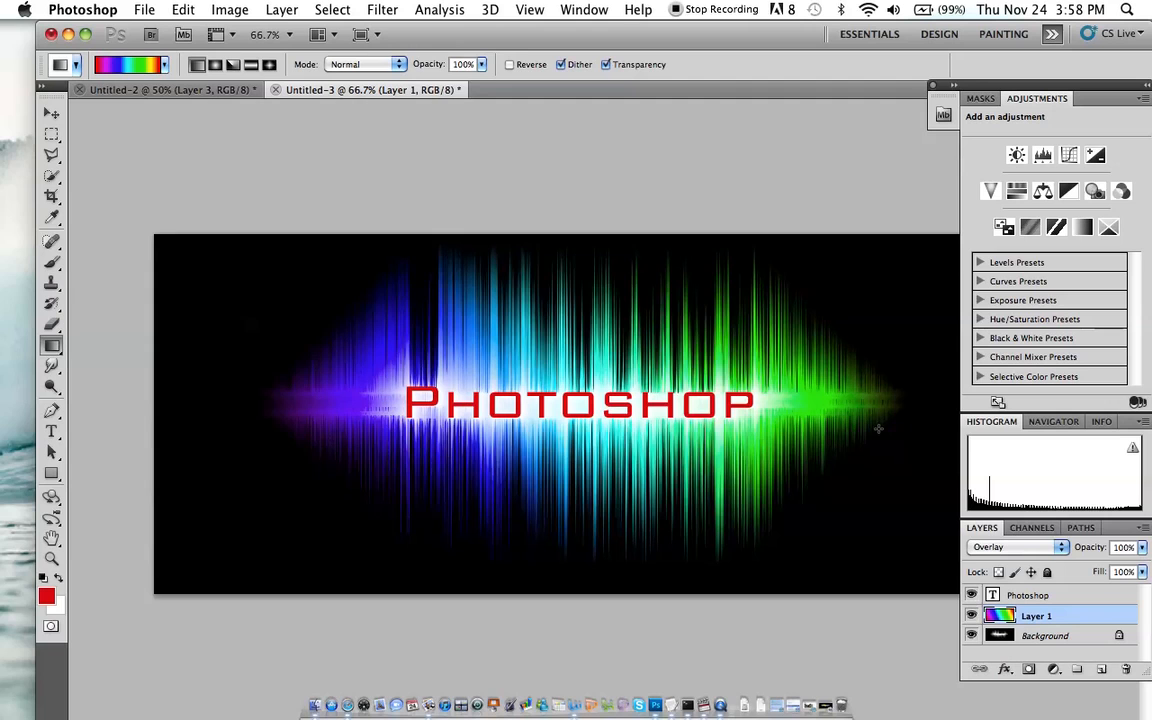
Add a drop shadow to the Photoshop text layer with 100% opacity, 0 px distance and 86% noise
{"action": "double_click", "coordinate": [1030, 596]}
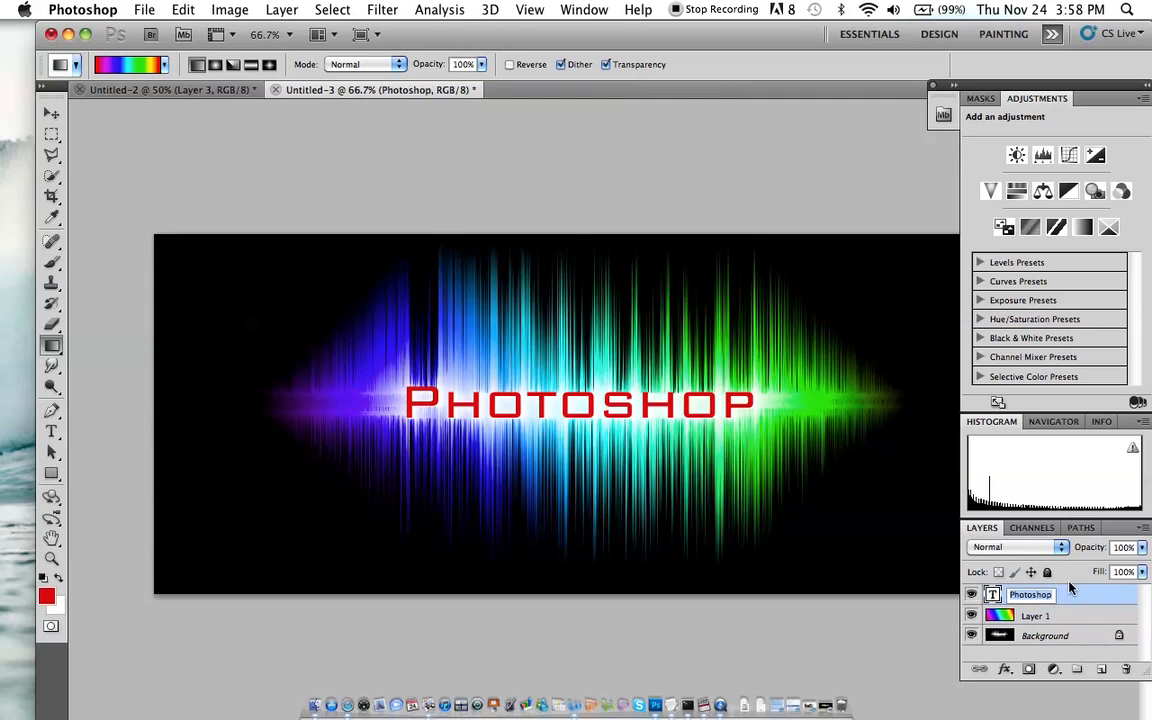
{"action": "double_click", "coordinate": [1077, 599]}
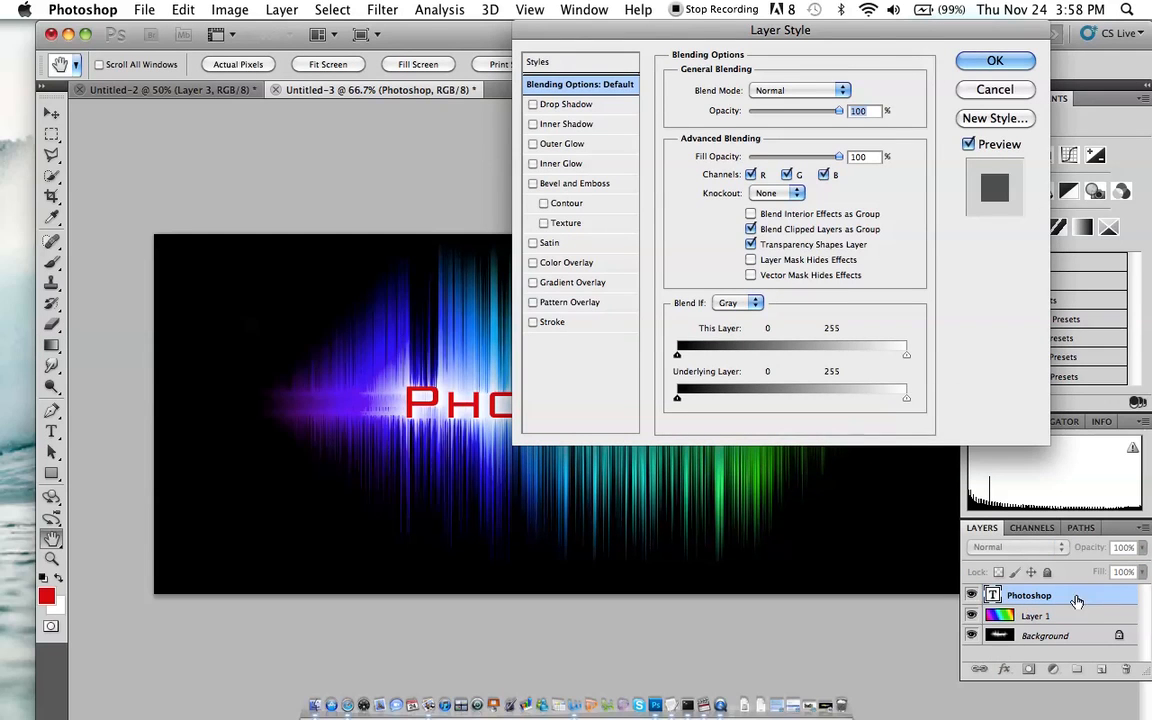
{"action": "left_click_drag", "start_coordinate": [862, 30], "coordinate": [1025, 66]}
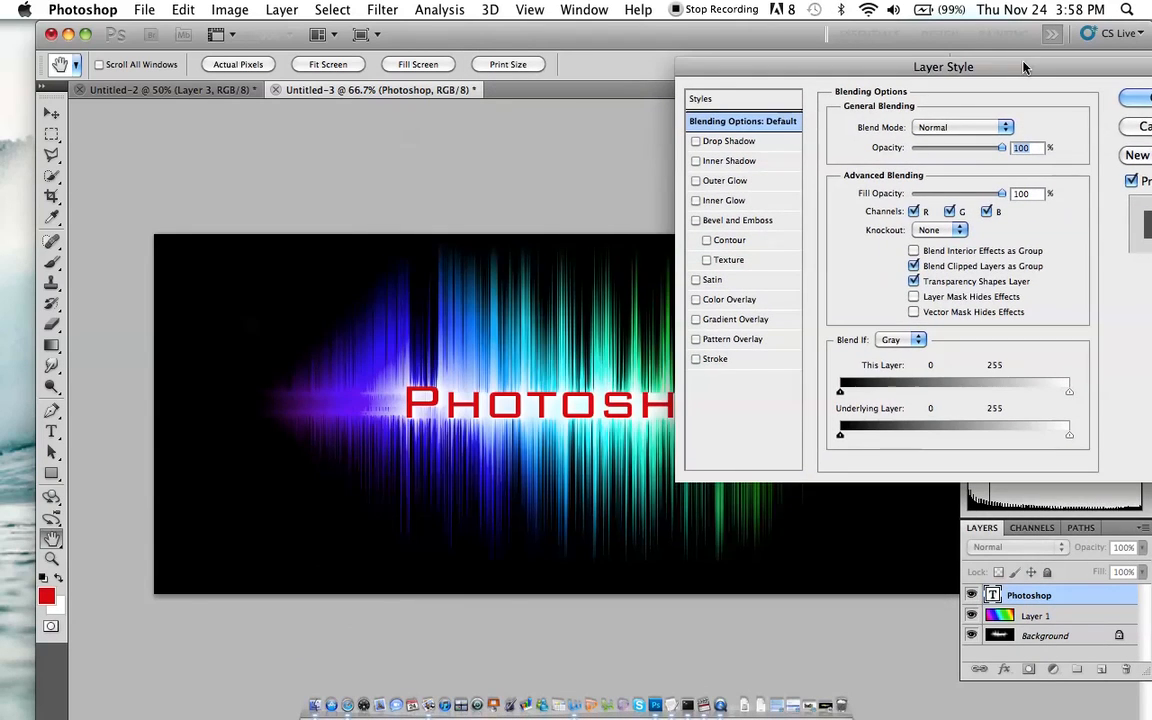
{"action": "left_click", "coordinate": [728, 143]}
{"action": "mouse_move", "coordinate": [957, 150]}
{"action": "left_mouse_down"}
{"action": "mouse_move", "coordinate": [990, 148]}
{"action": "mouse_move", "coordinate": [938, 145]}
{"action": "left_mouse_up"}
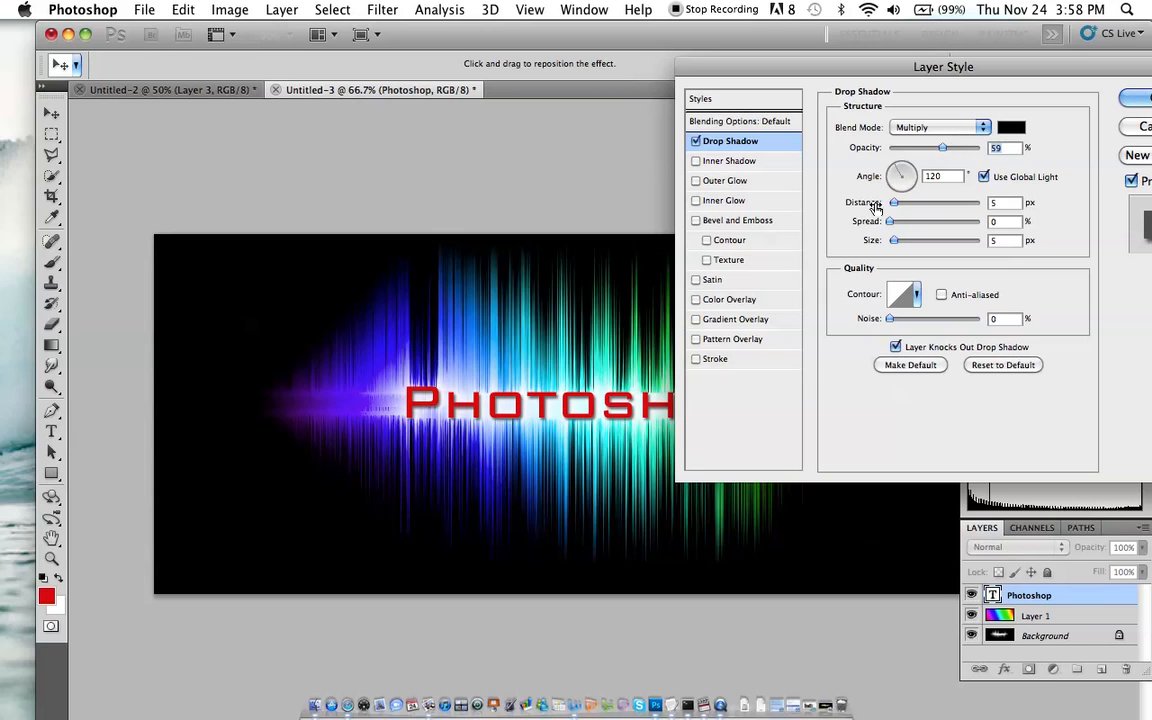
{"action": "left_click_drag", "start_coordinate": [897, 205], "coordinate": [865, 207]}
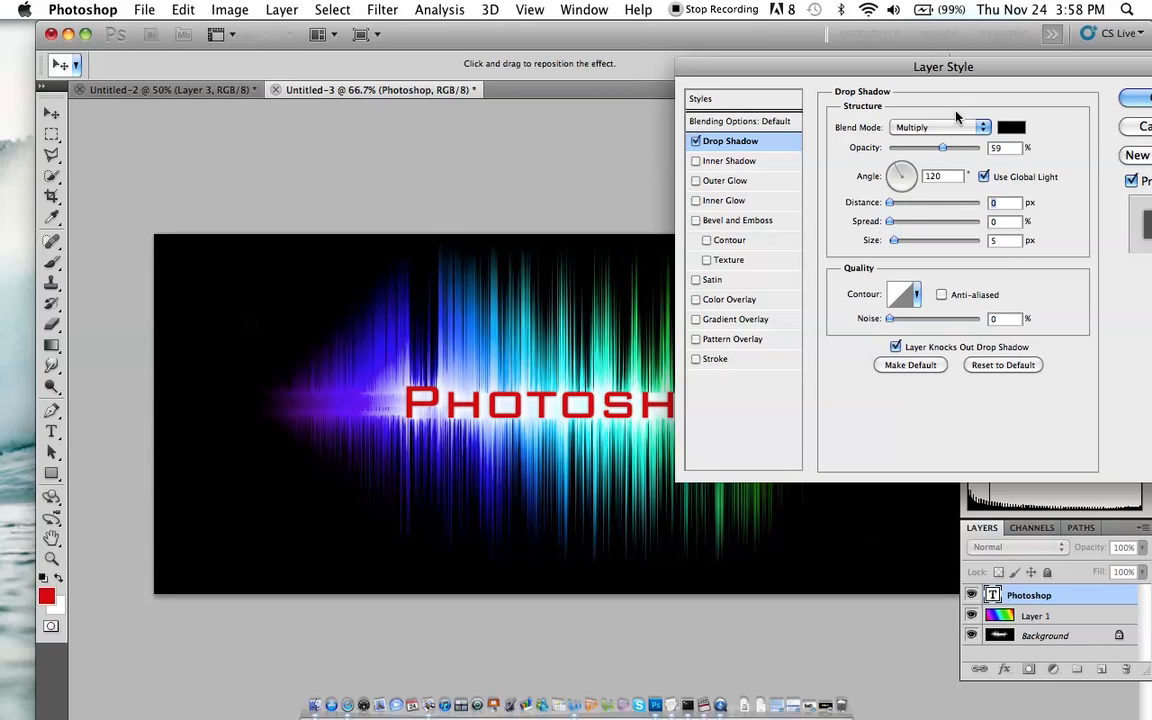
{"action": "left_click_drag", "start_coordinate": [943, 147], "coordinate": [980, 148]}
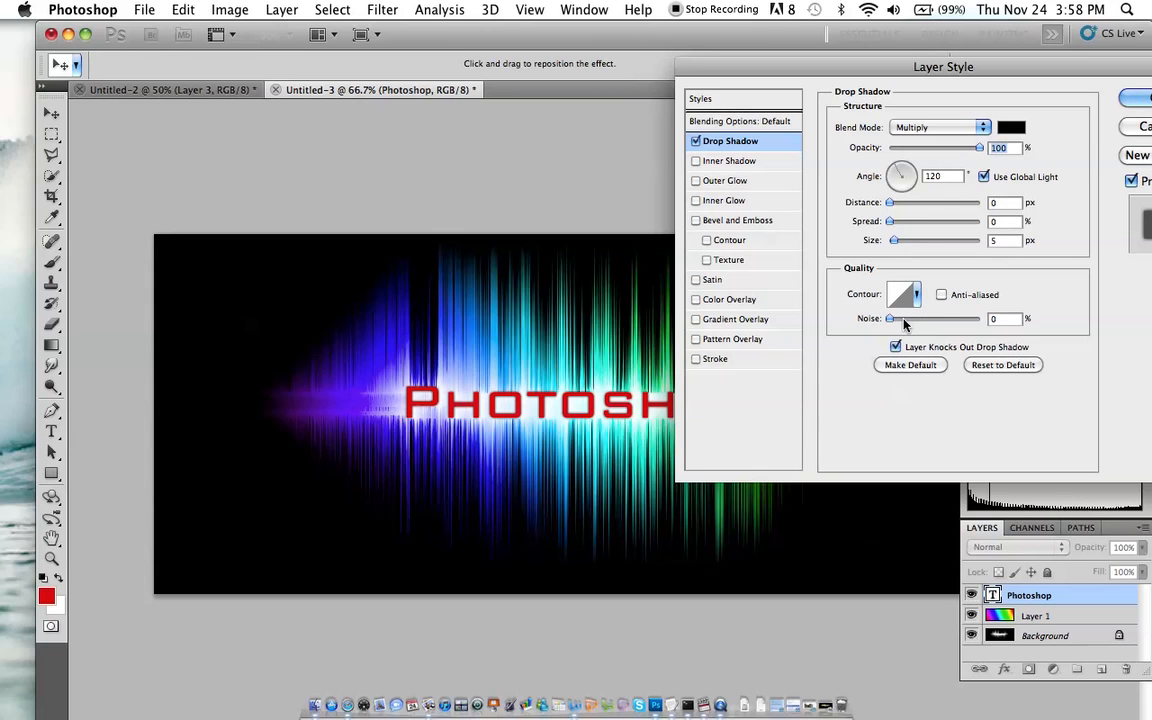
{"action": "left_click_drag", "start_coordinate": [890, 320], "coordinate": [946, 322]}
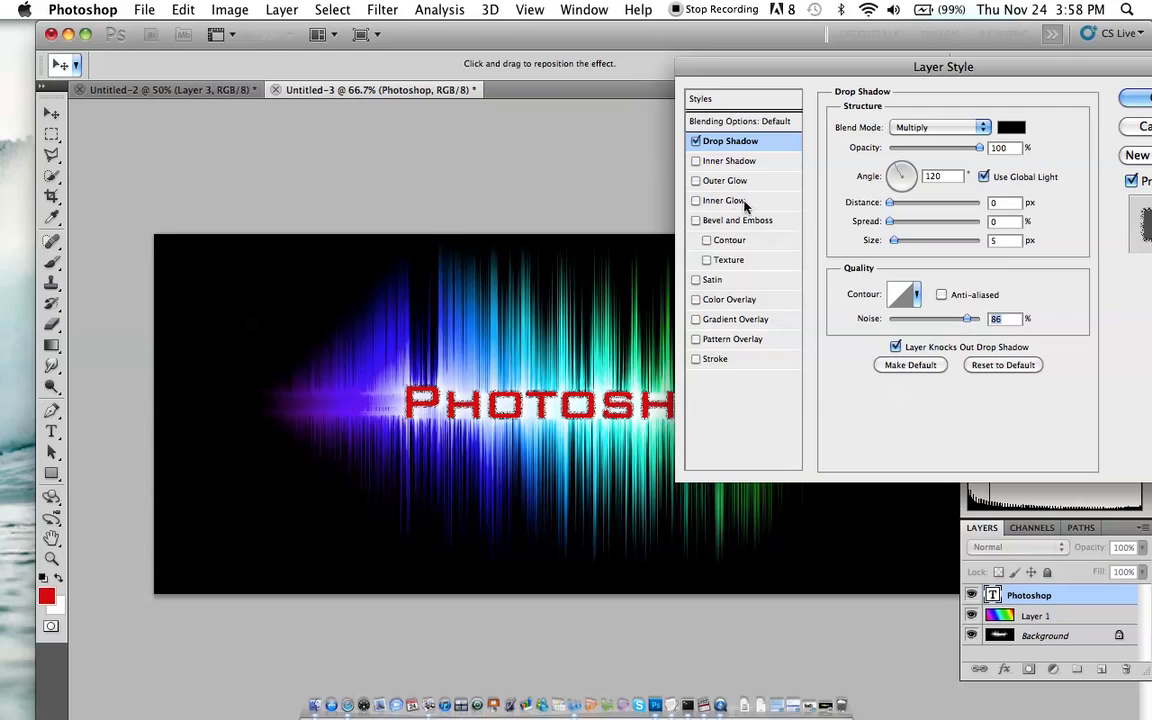
Add a default outer glow and an Inner Bevel with 560% depth to the text layer, and apply the layer style
{"action": "left_click", "coordinate": [725, 180]}
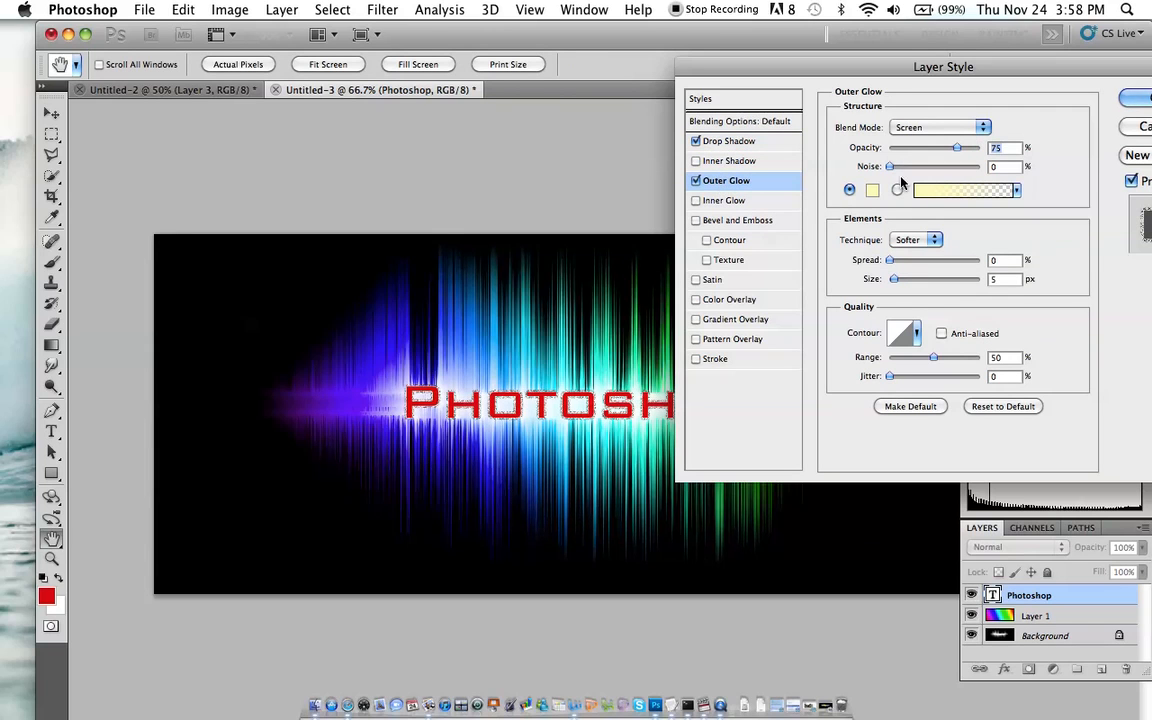
{"action": "left_click", "coordinate": [740, 221]}
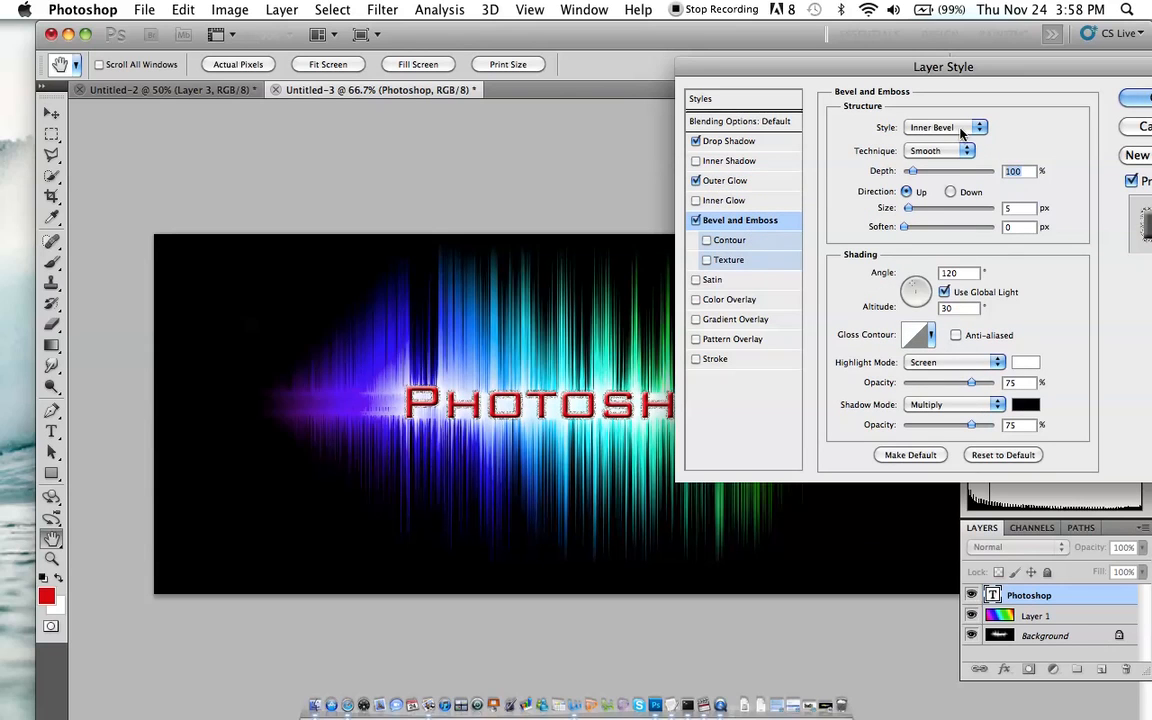
{"action": "left_click_drag", "start_coordinate": [934, 172], "coordinate": [955, 175]}
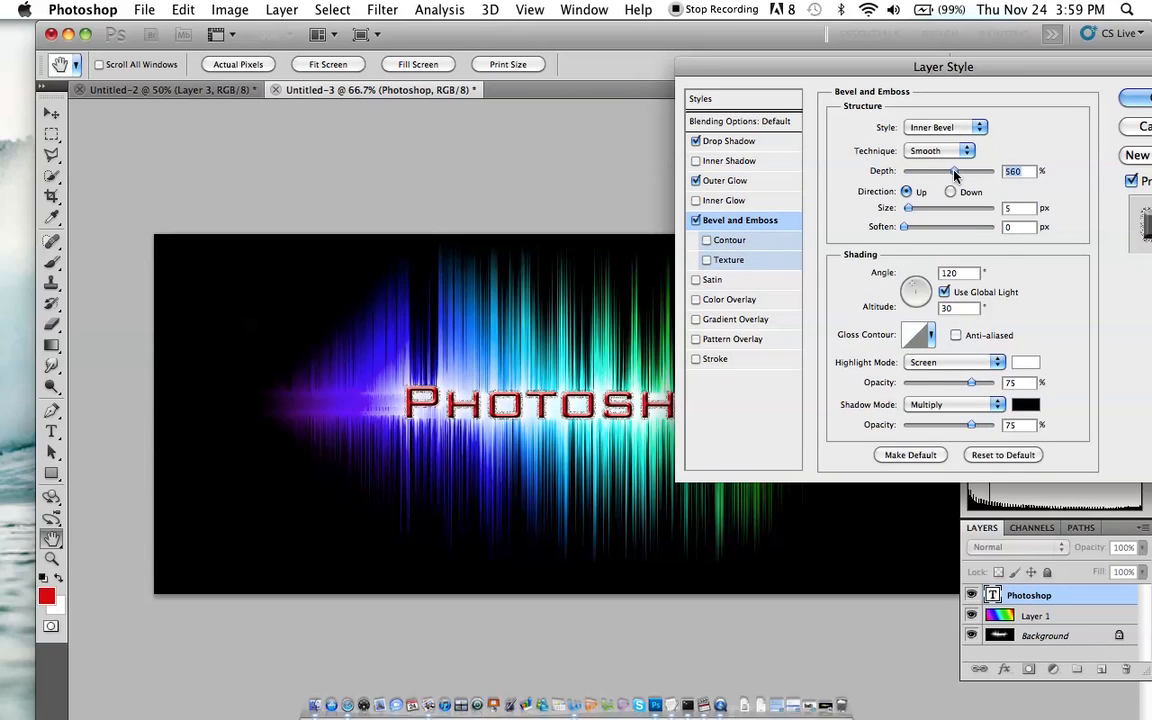
{"action": "left_click", "coordinate": [1133, 102]}
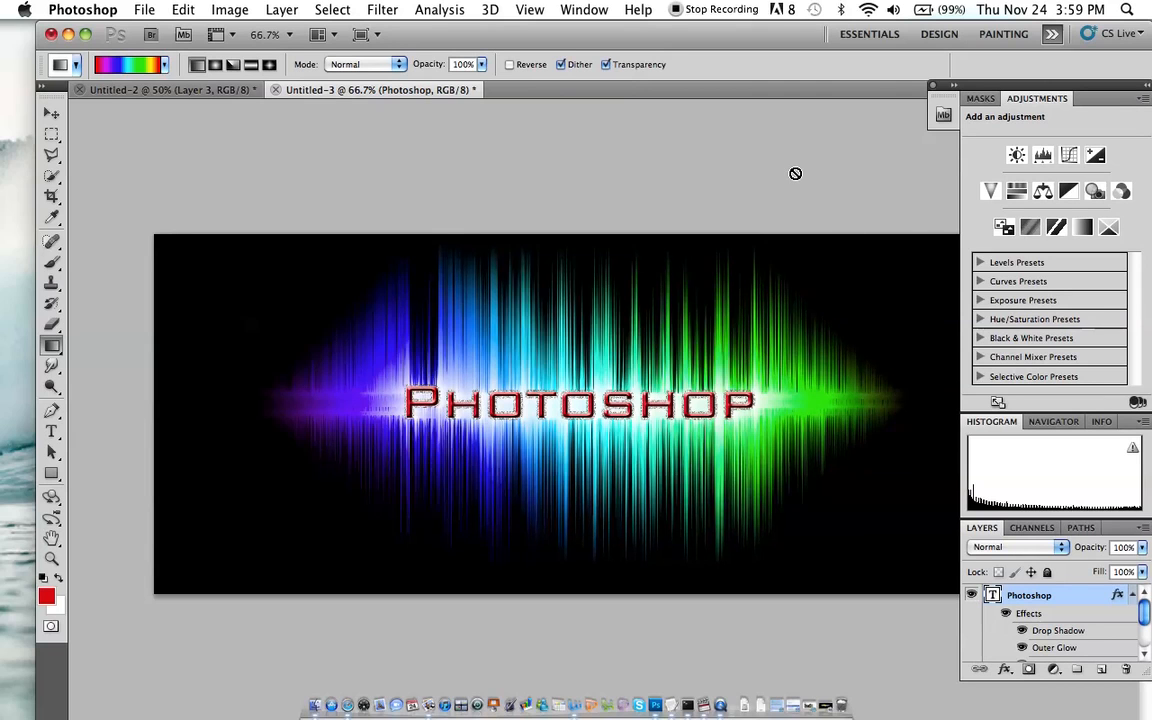
Start saving the document under a new name, choosing the Desktop as location and photoshop as file name
{"action": "left_click", "coordinate": [149, 10]}
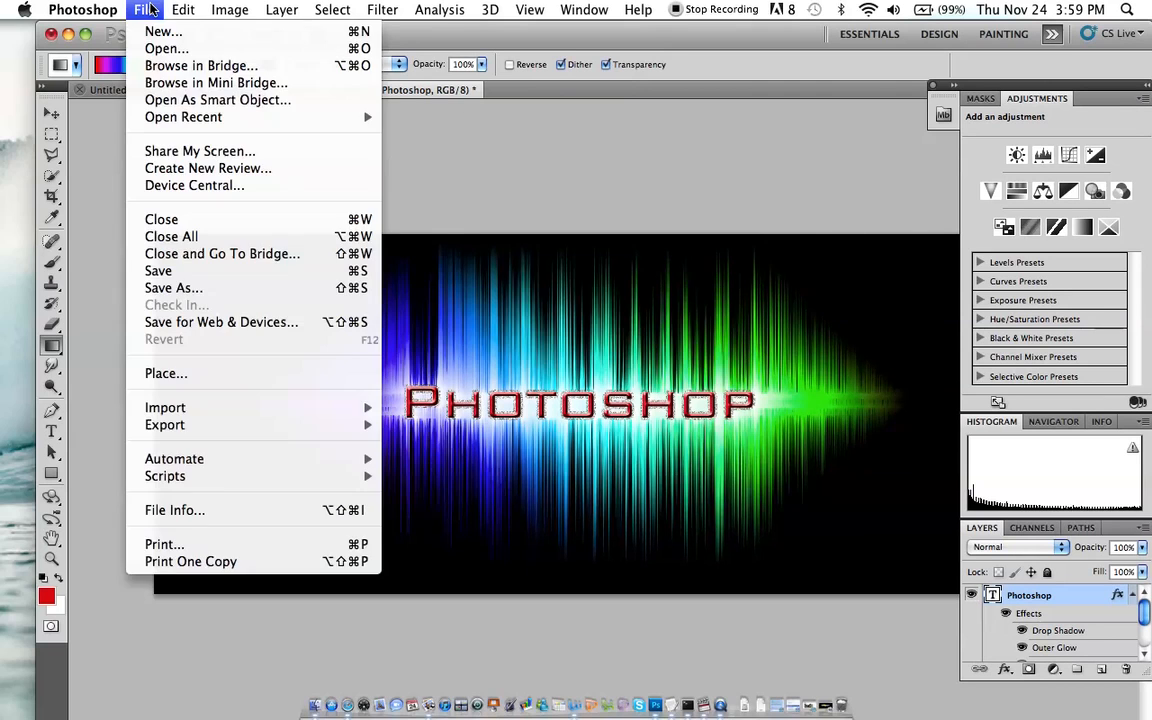
{"action": "left_click", "coordinate": [217, 289]}
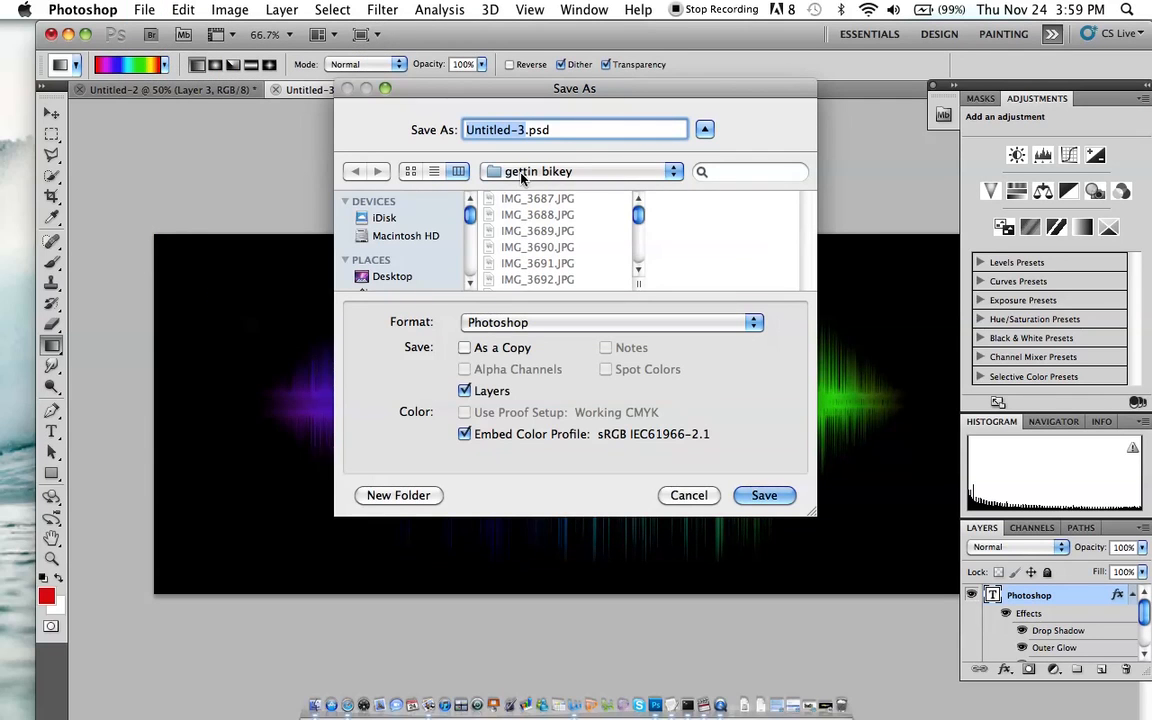
{"action": "left_click", "coordinate": [517, 172]}
{"action": "left_click", "coordinate": [521, 199]}
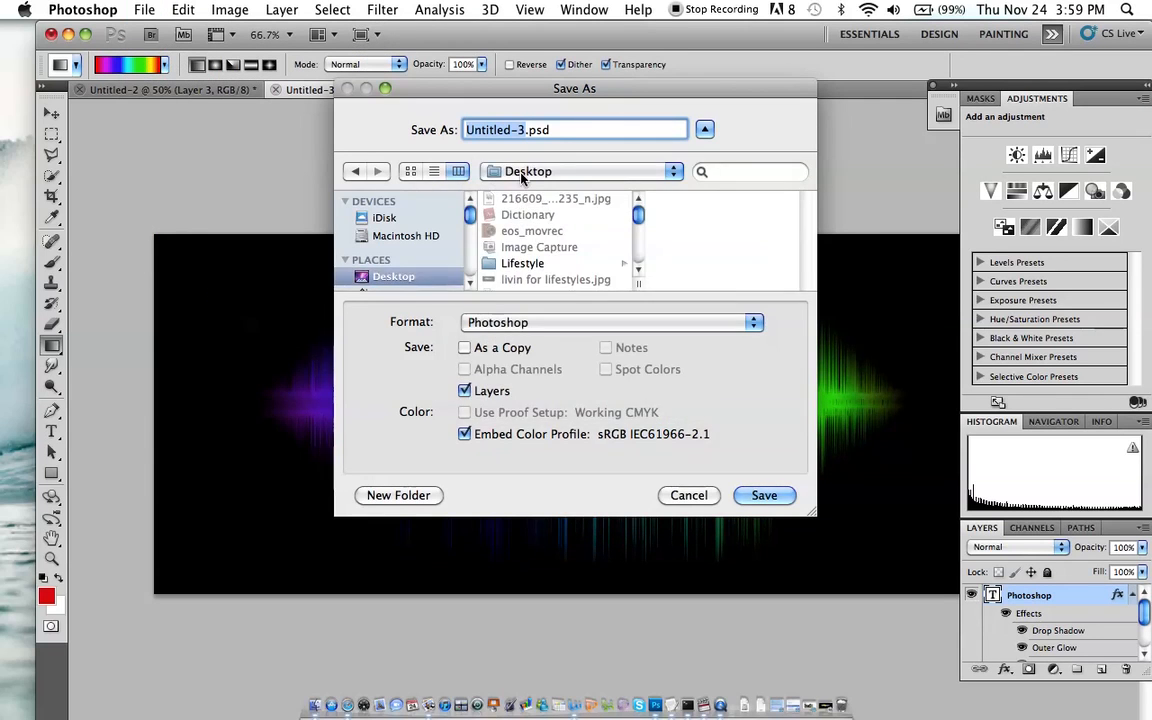
{"action": "key", "text": "BackSpace"}
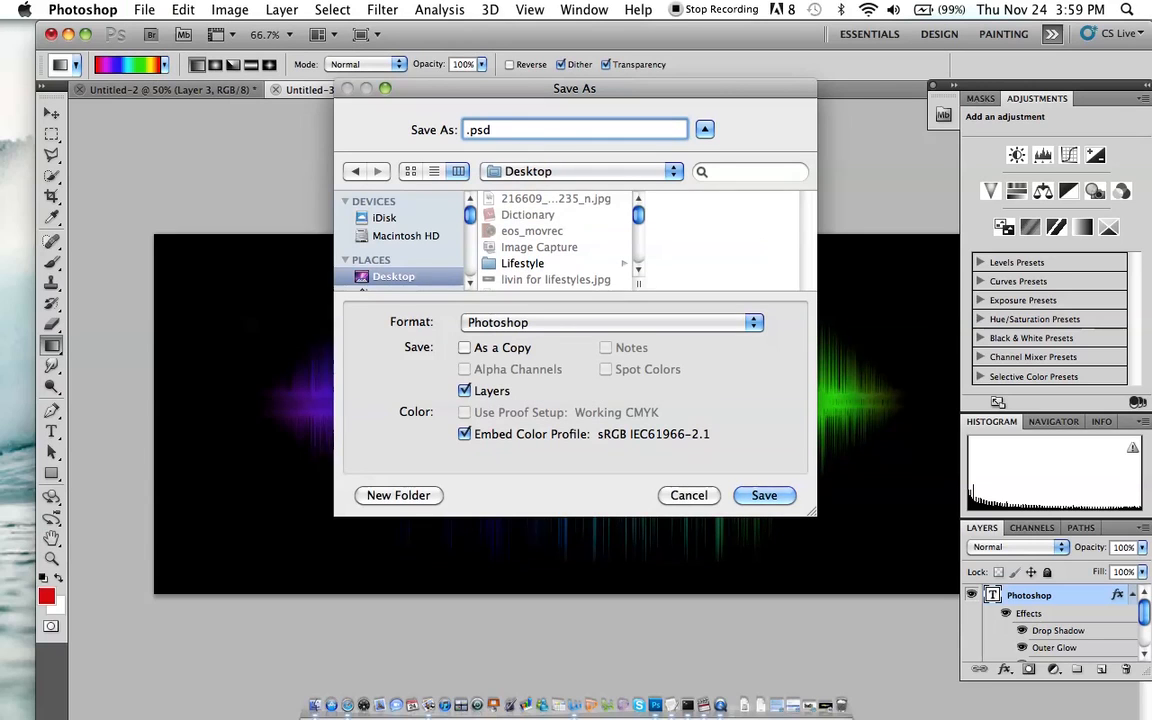
{"action": "type", "text": "photoshop"}
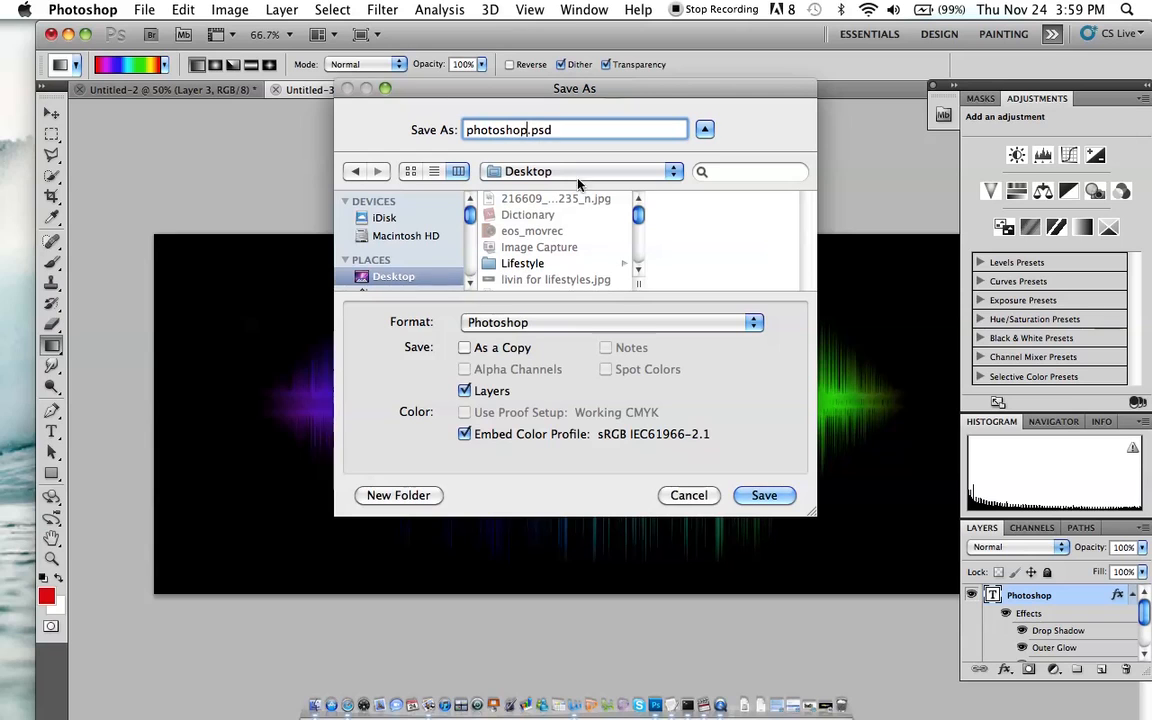
Choose JPEG as the file format, adjust the image quality and save the copy
{"action": "left_click", "coordinate": [614, 322]}
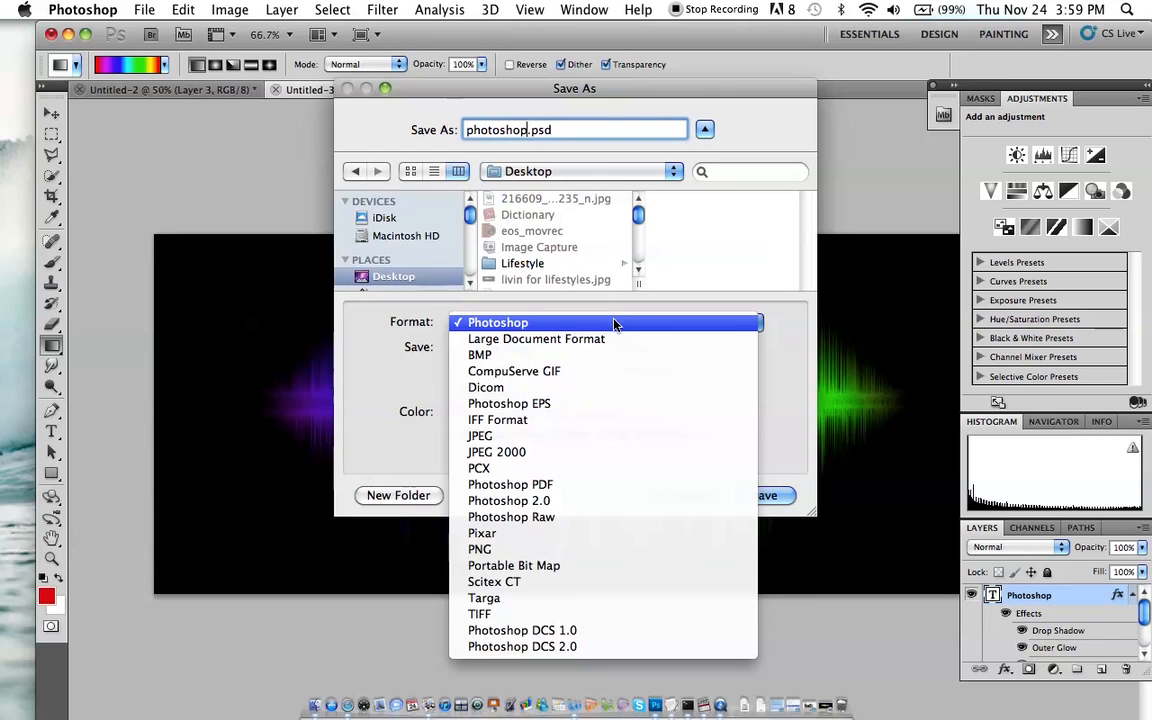
{"action": "left_click", "coordinate": [594, 435]}
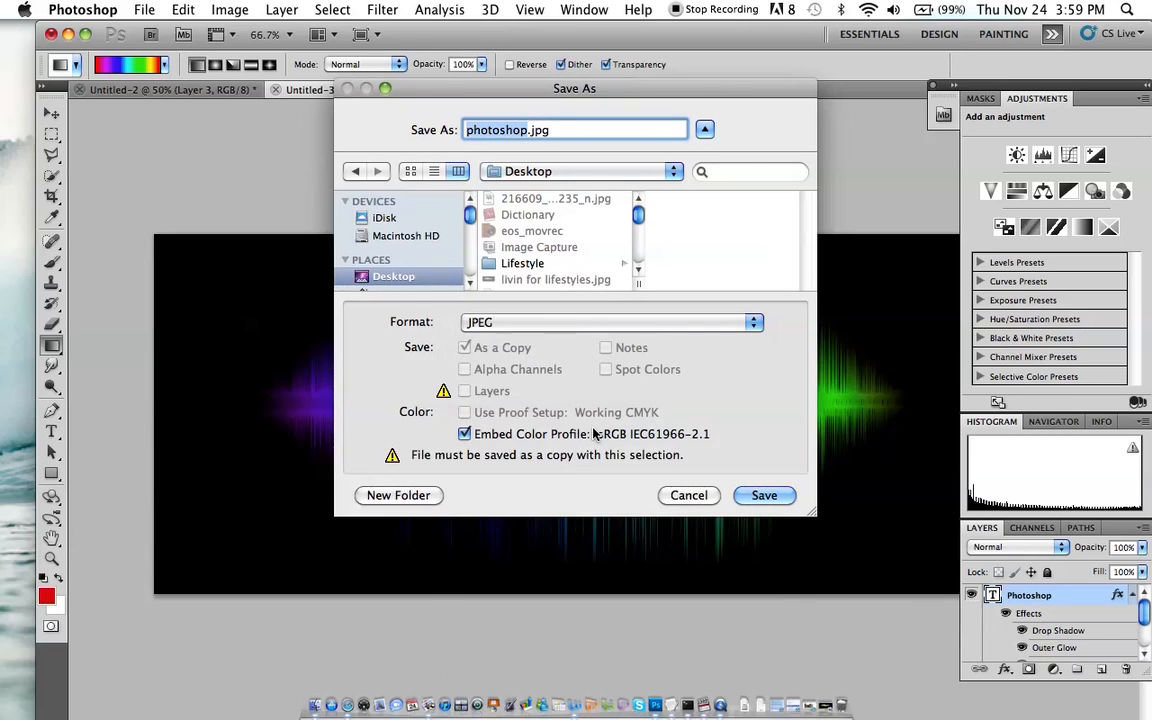
{"action": "left_click", "coordinate": [786, 496]}
{"action": "left_click_drag", "start_coordinate": [586, 312], "coordinate": [611, 310]}
{"action": "left_click", "coordinate": [684, 218]}
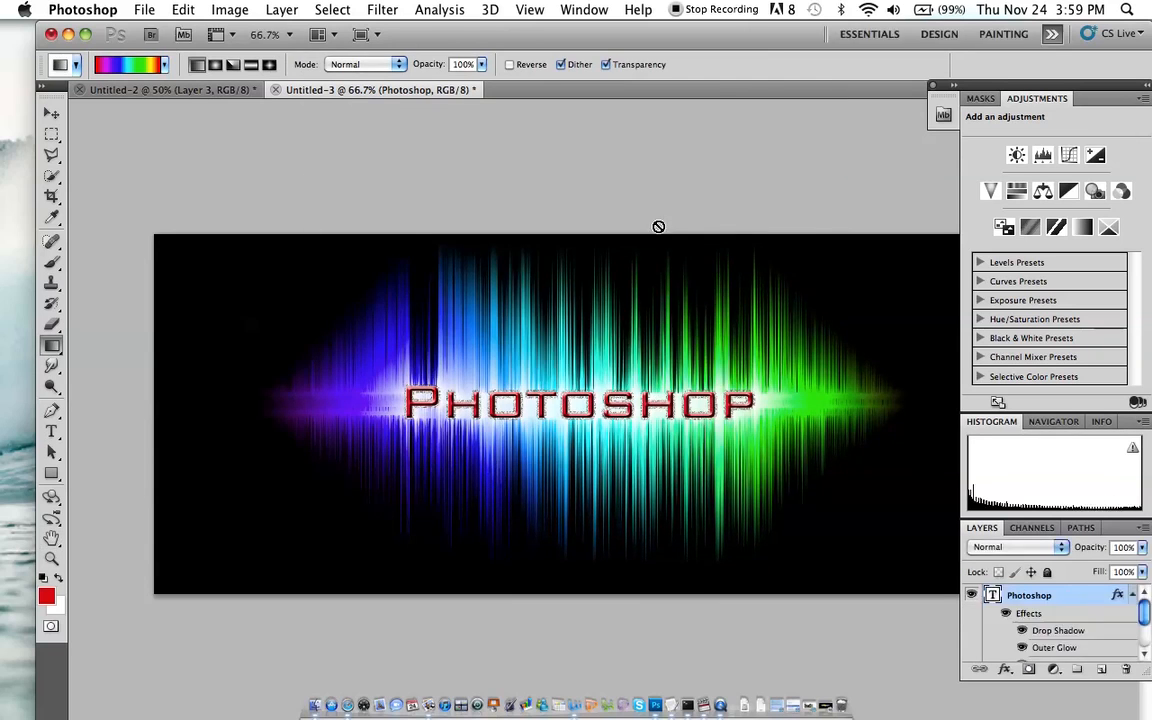
Hide the open applications and open the exported photoshop.jpg from the Desktop to view it
{"action": "key", "text": "super+h"}
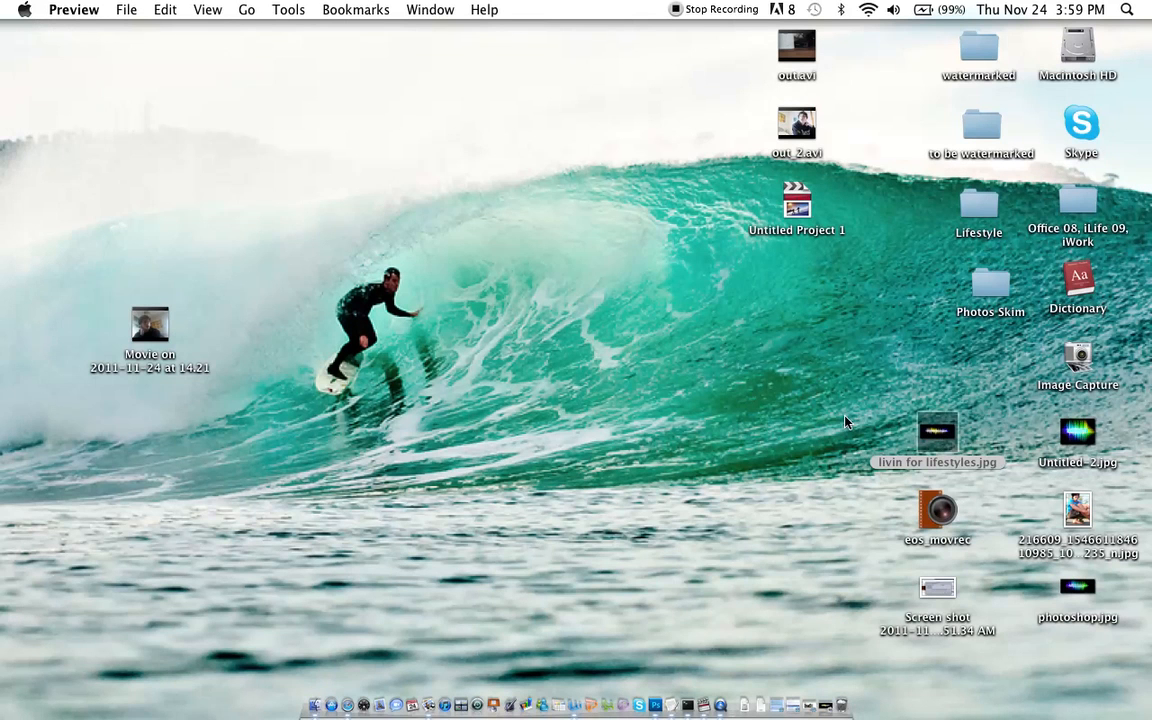
{"action": "key", "text": "super+h"}
{"action": "double_click", "coordinate": [1088, 588]}
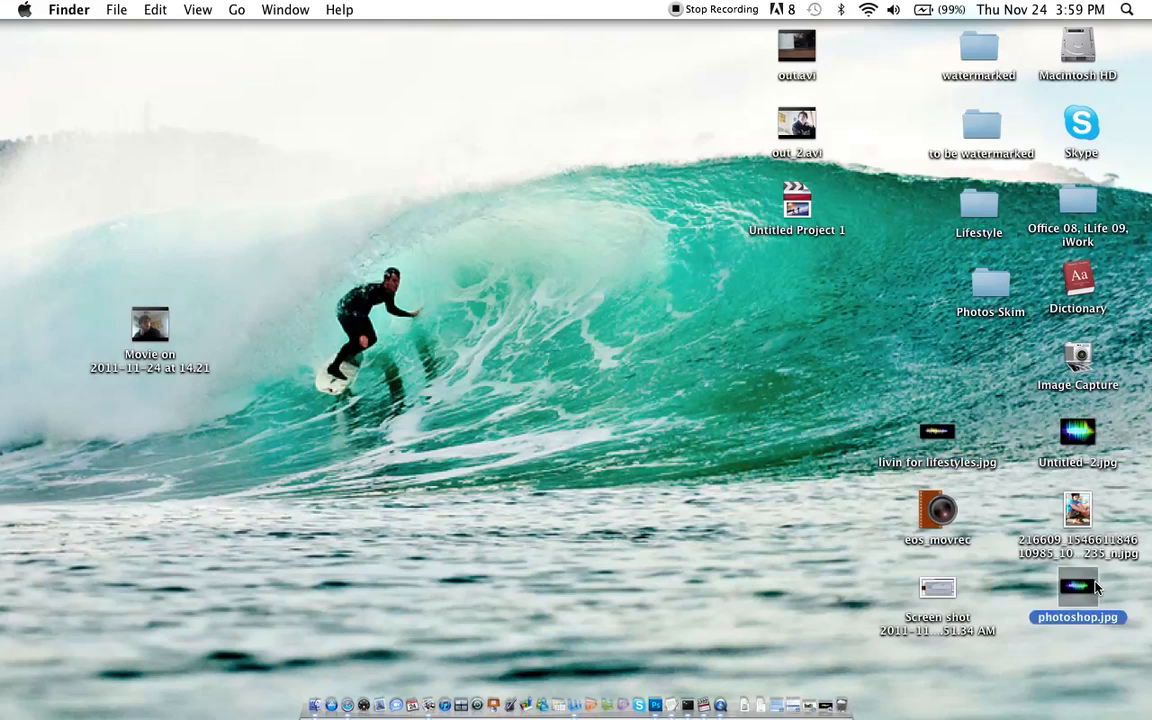